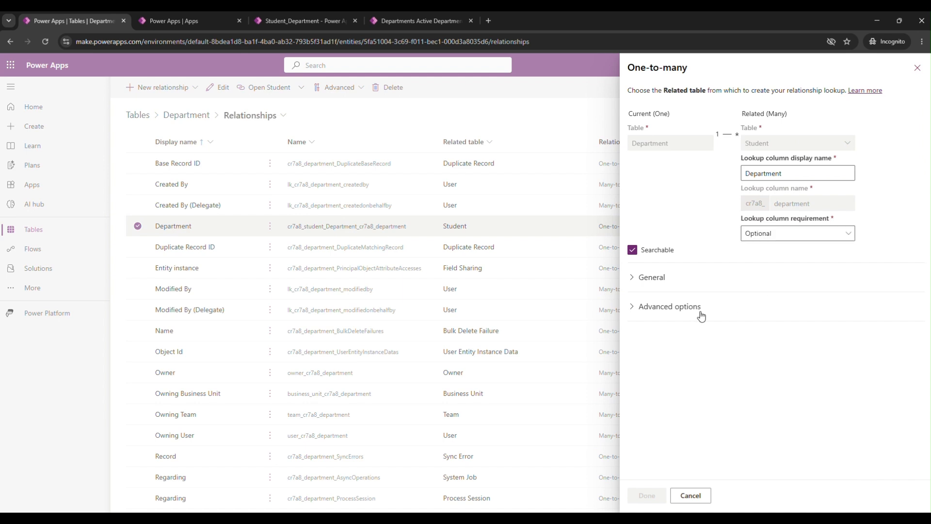
Step: Review the advanced options of the Department-to-Student one-to-many relationship, including its behavior and delete settings, and close it without changes
left_click(633, 307)
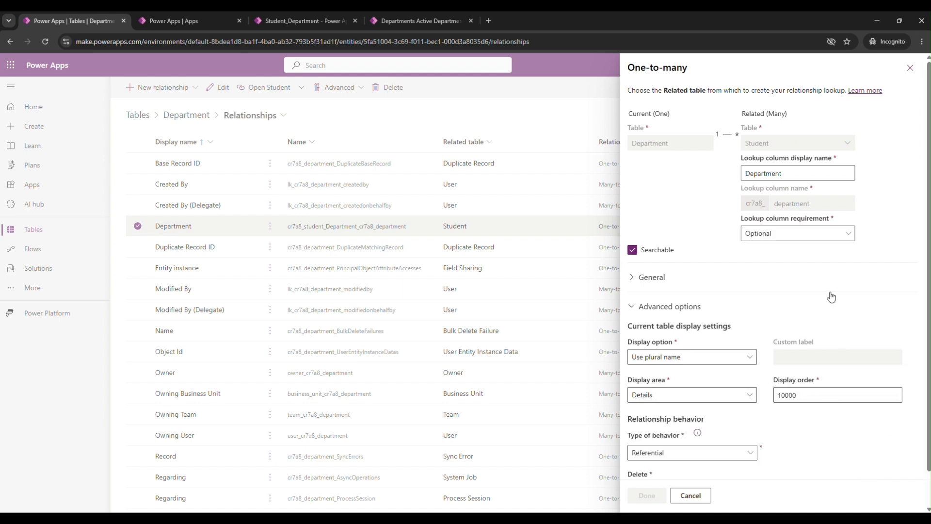
scroll(827, 298, "down", 1)
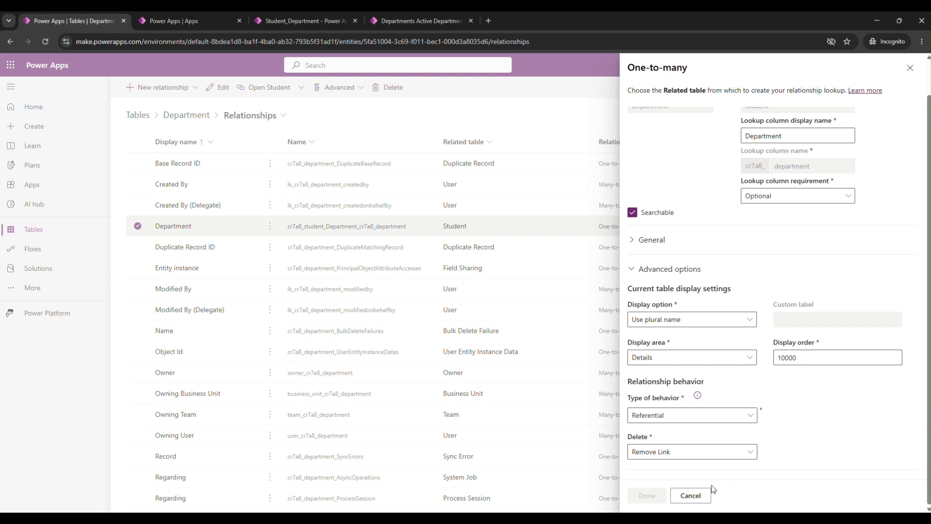
left_click(691, 495)
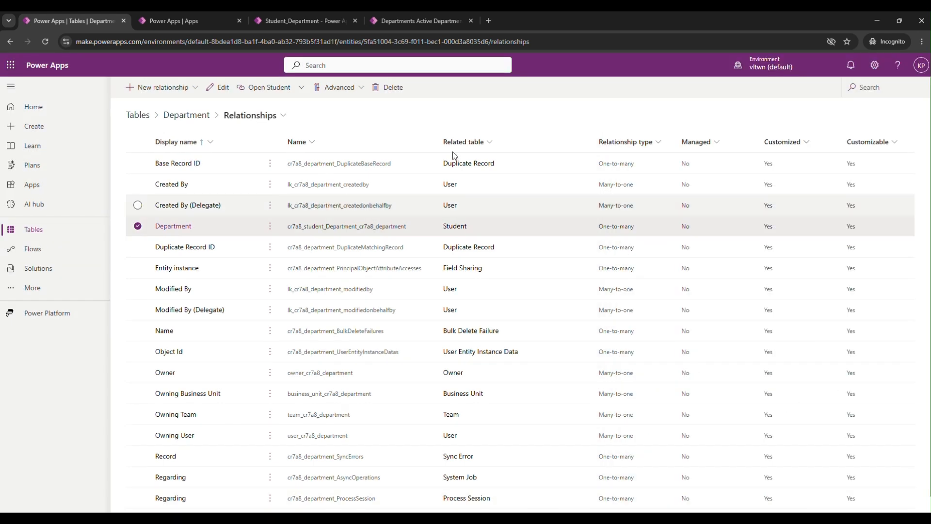
Step: Switch to the Student_Department app and examine the Department column in the Active Students list
left_click(376, 21)
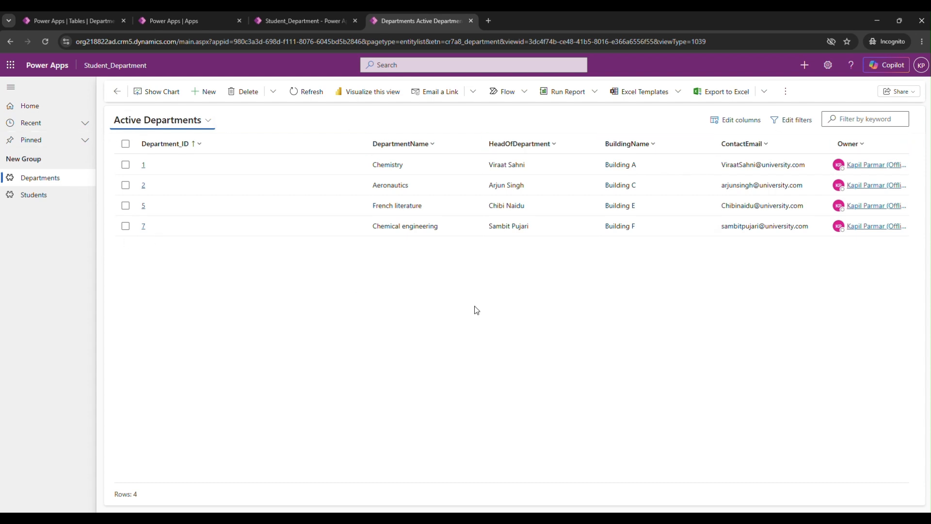
left_click(39, 199)
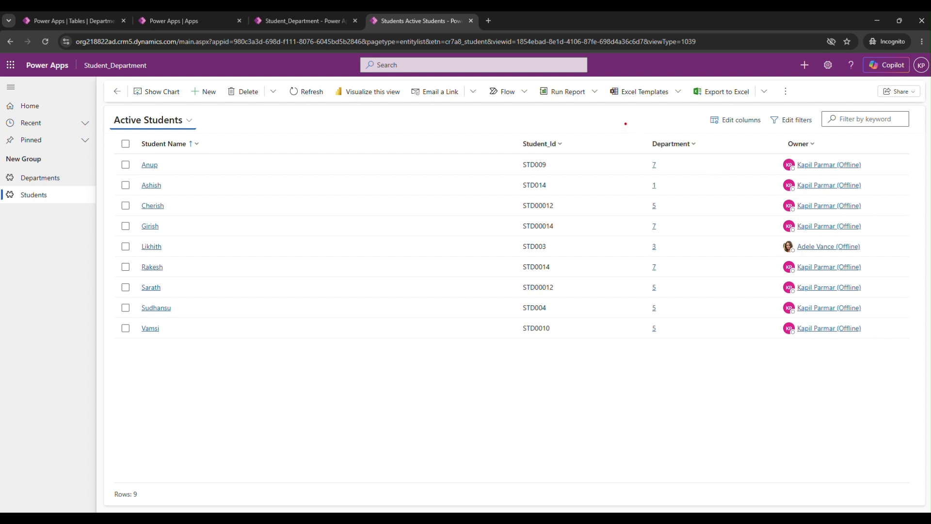
mouse_move(626, 124)
left_mouse_down()
mouse_move(715, 274)
mouse_move(737, 396)
mouse_move(718, 374)
left_mouse_up()
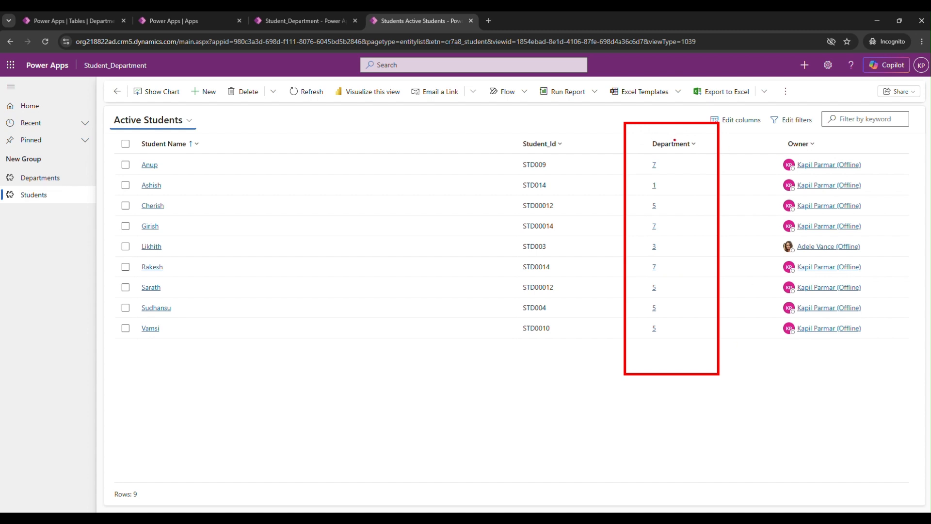
key("Escape")
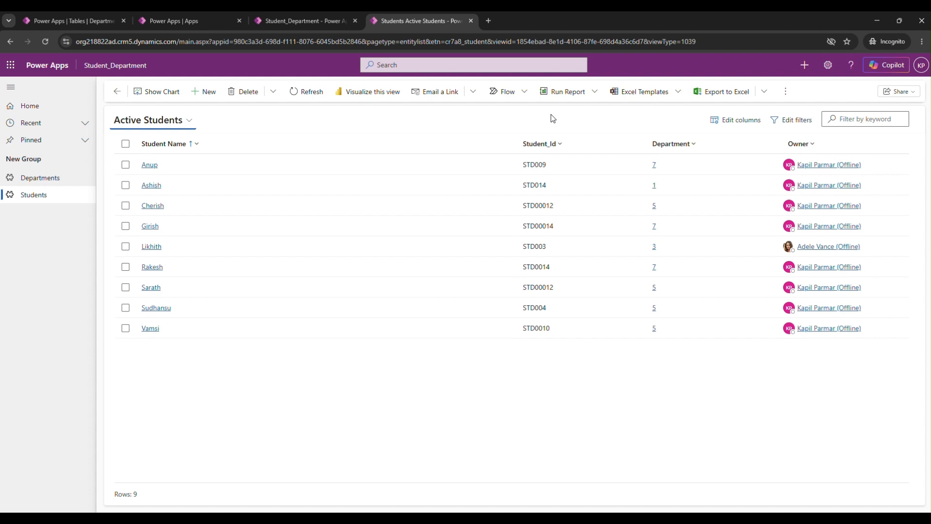
Step: Open the Chemical engineering department record and compare its owner with the owners of its related students
left_click(49, 179)
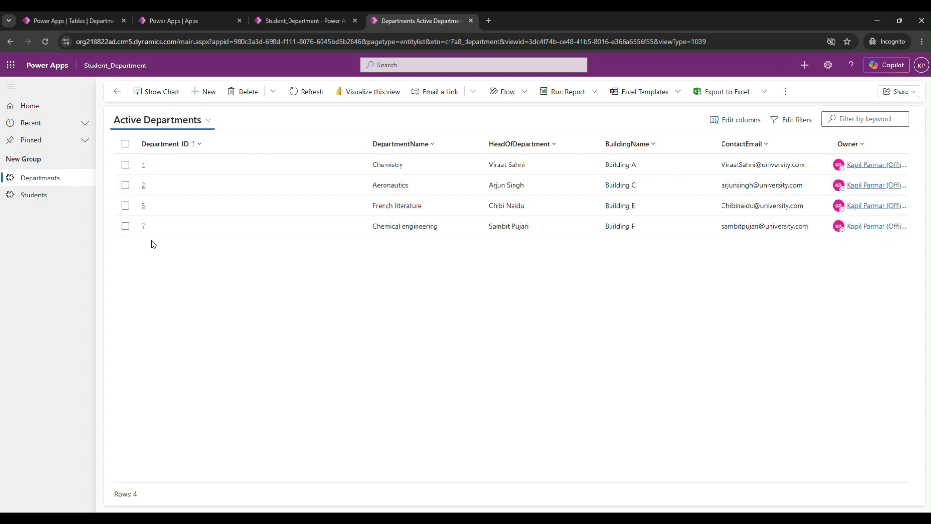
left_click(143, 227)
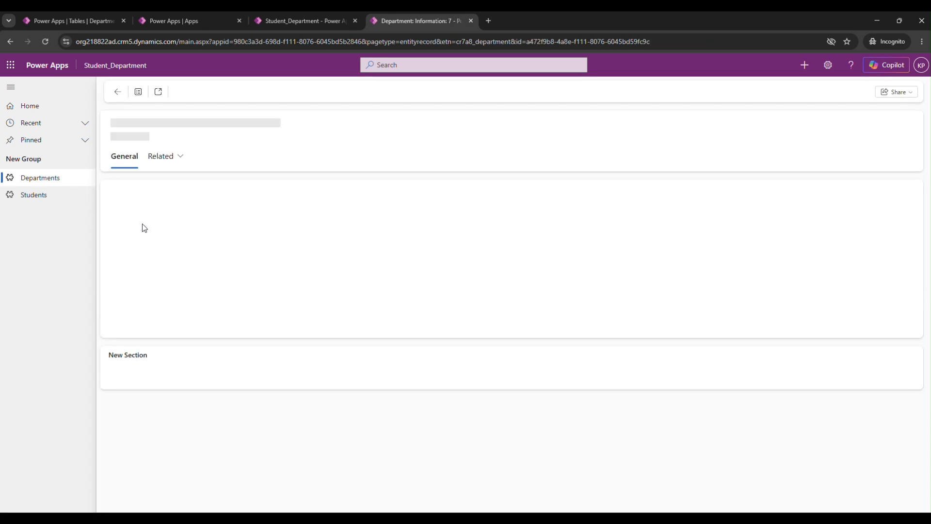
scroll(443, 283, "down", 1)
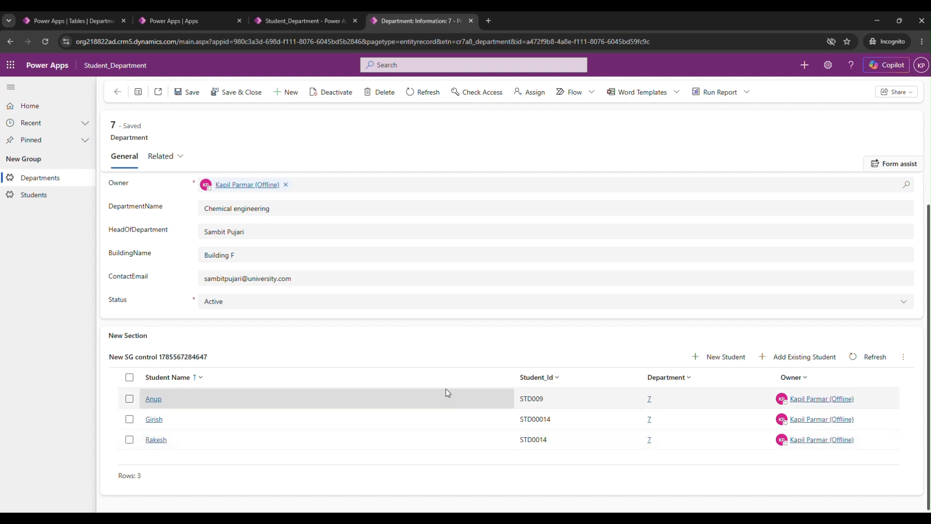
scroll(383, 325, "up", 1)
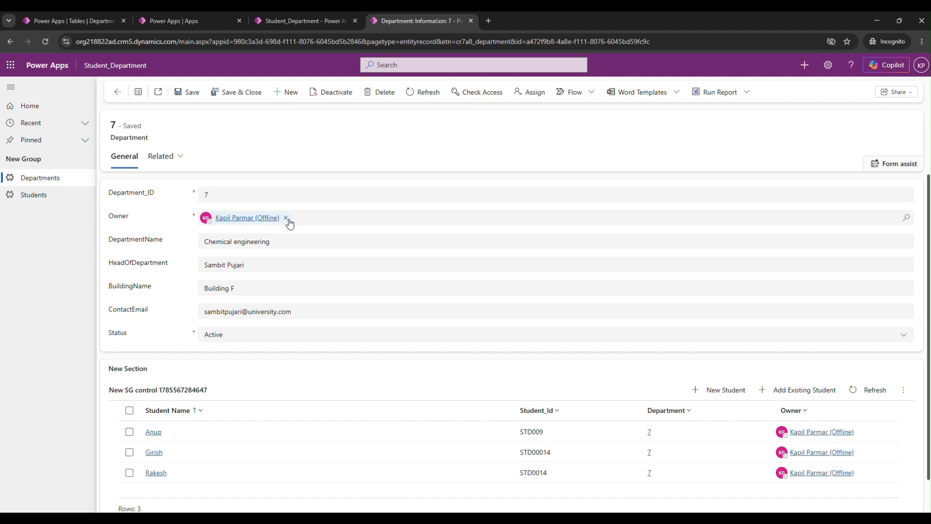
scroll(650, 306, "down", 1)
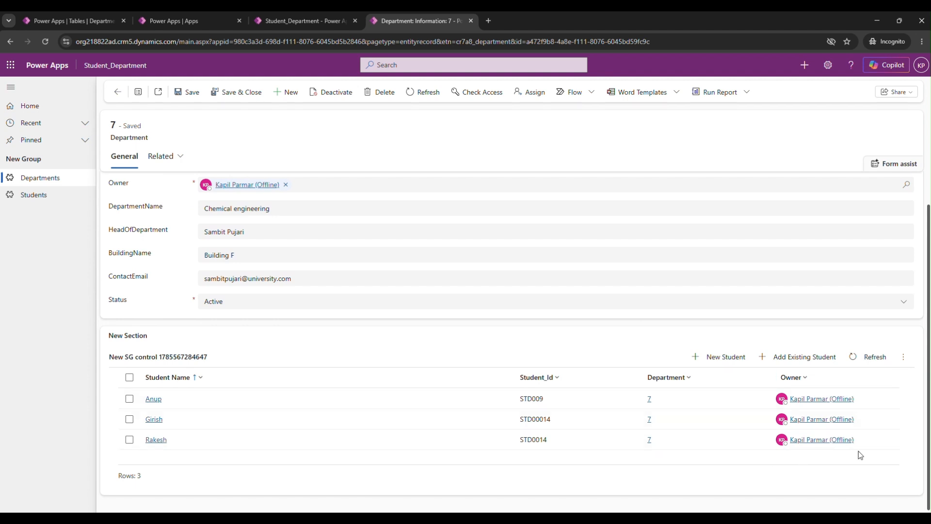
scroll(623, 314, "up", 1)
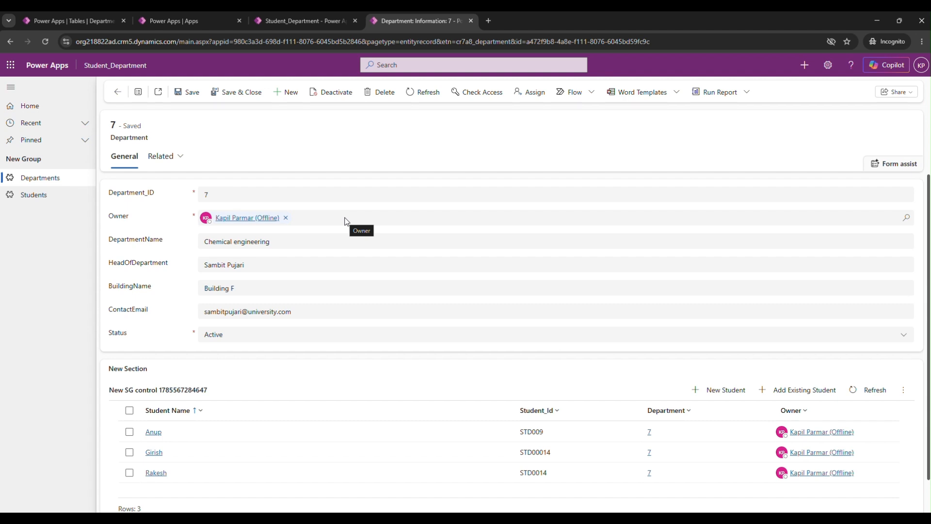
scroll(439, 251, "down", 1)
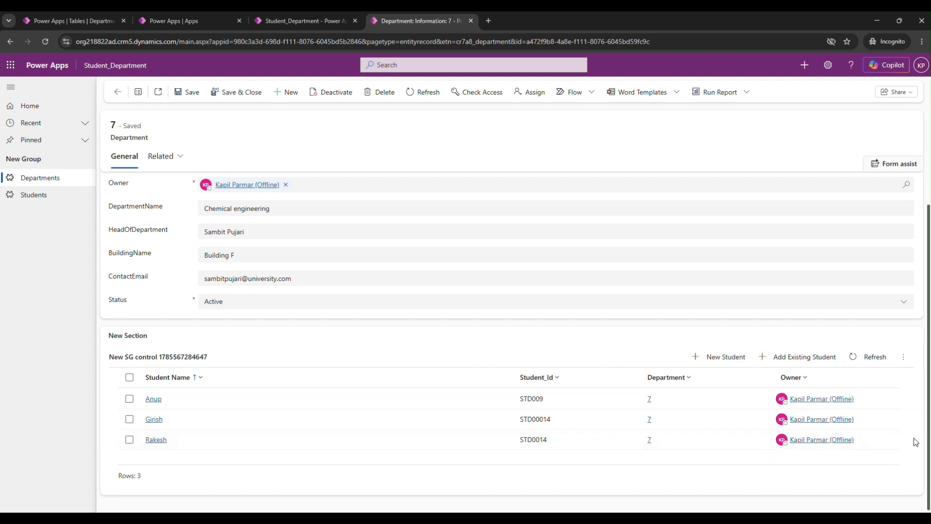
scroll(905, 417, "up", 1)
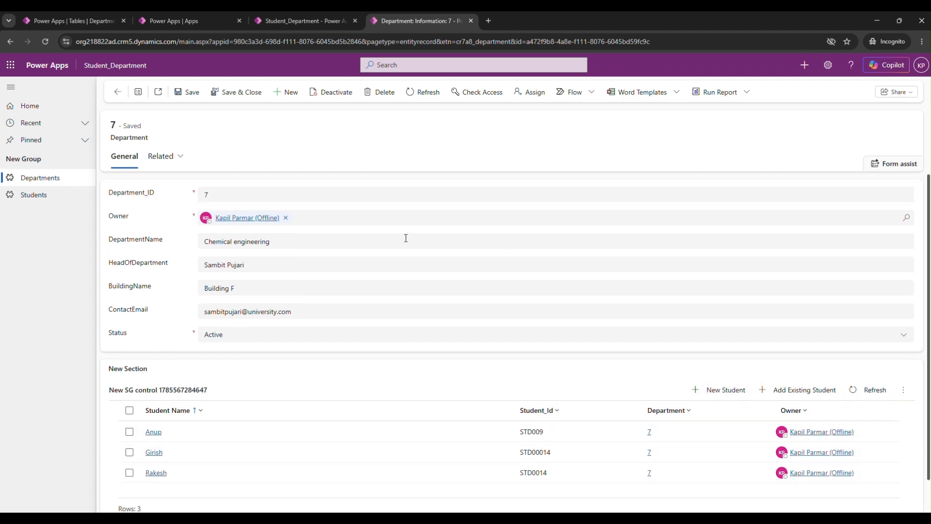
Step: Replace the owner of the Chemical engineering department with another user, and save and close the record
left_click(286, 217)
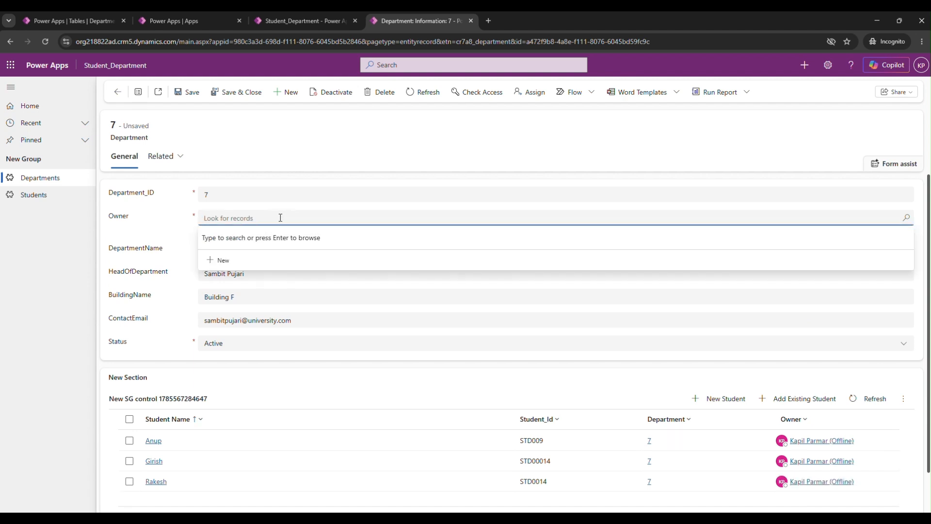
type("adele")
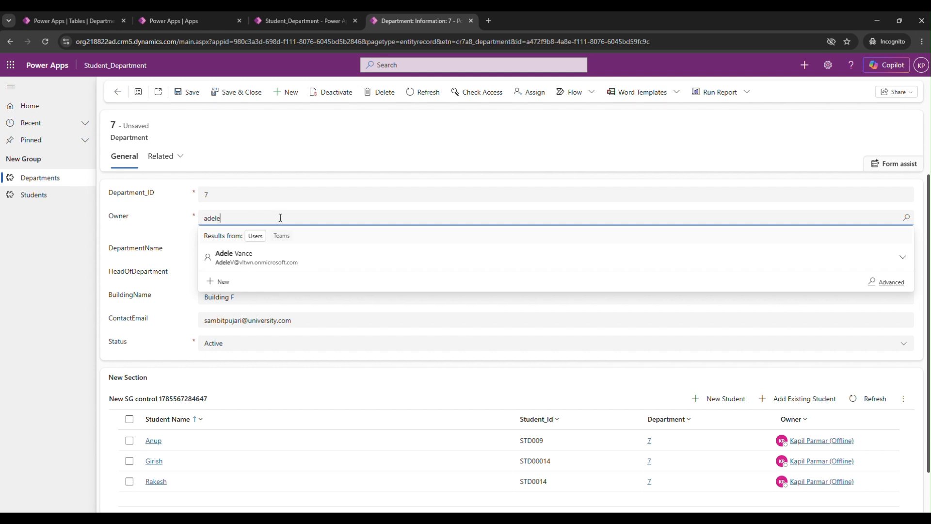
left_click(289, 258)
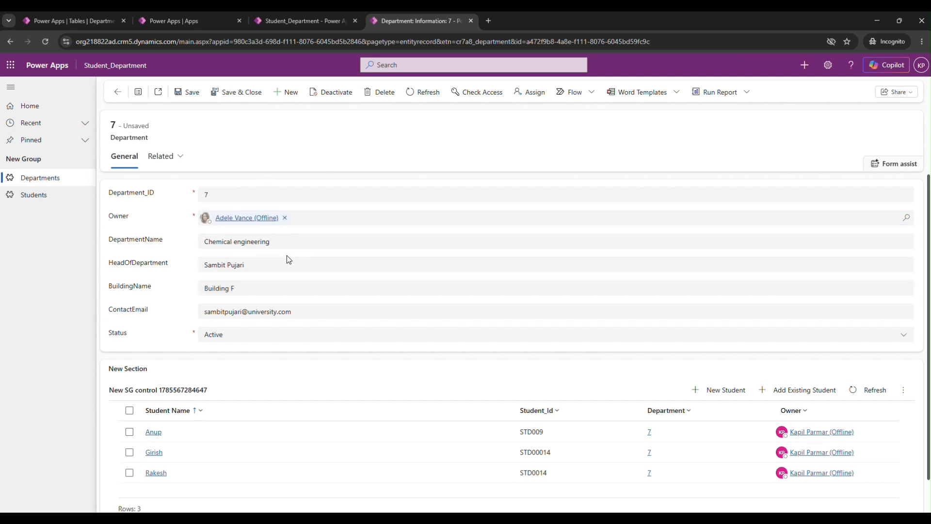
left_click(241, 93)
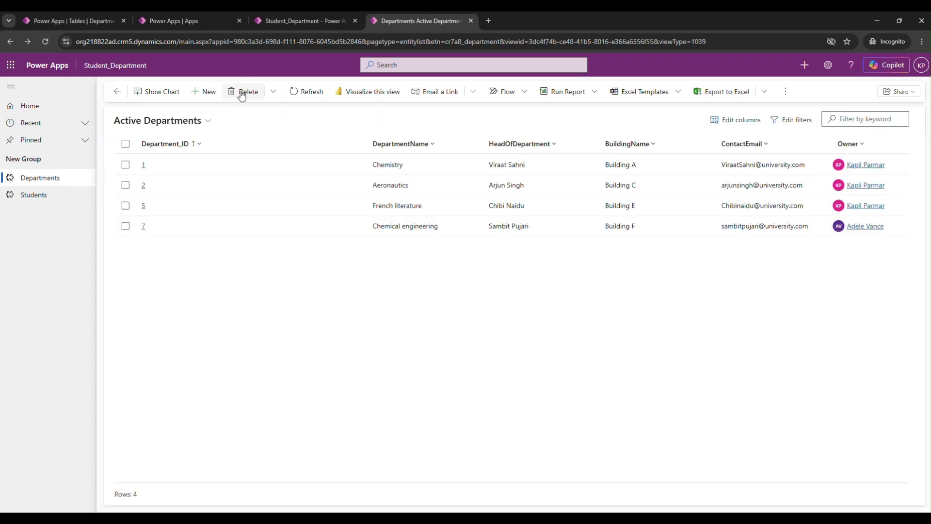
Step: Reopen the Chemical engineering department, check the owners of the department and its related students, and return to the department list
left_click(144, 228)
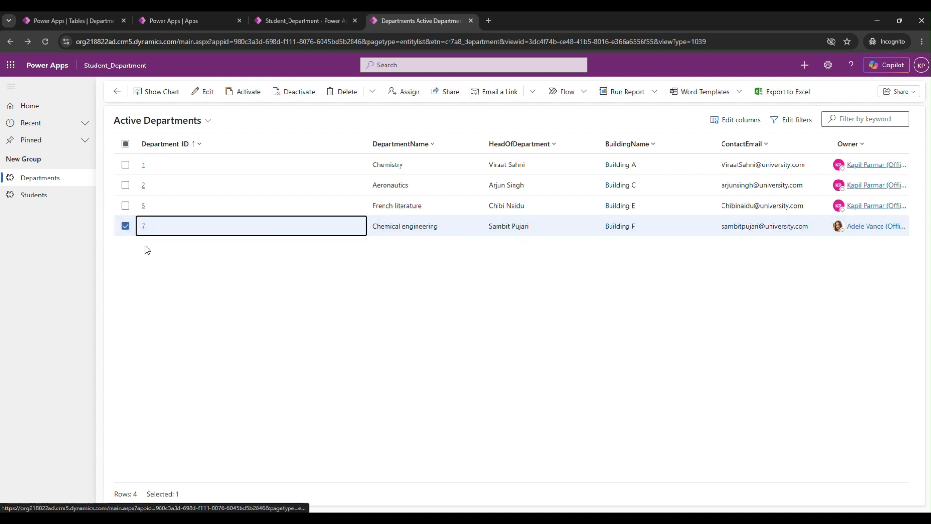
left_click(141, 226)
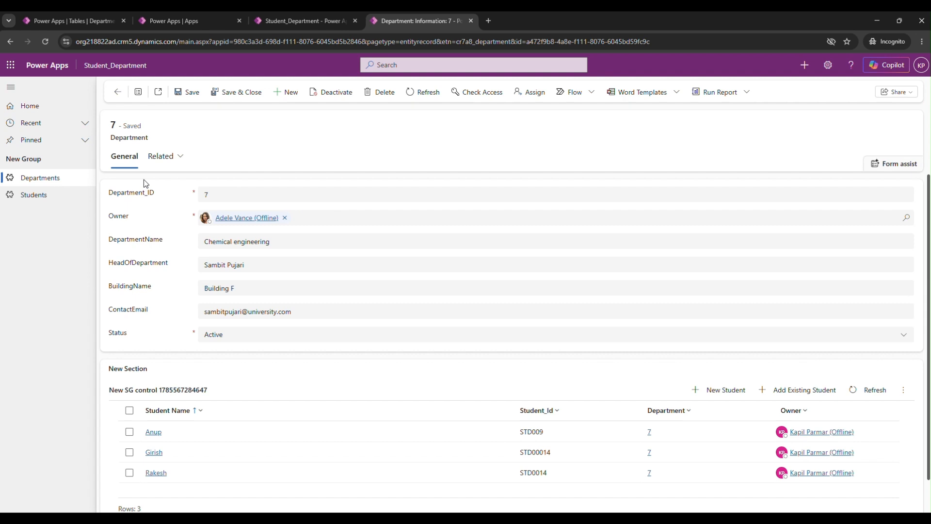
scroll(442, 237, "down", 1)
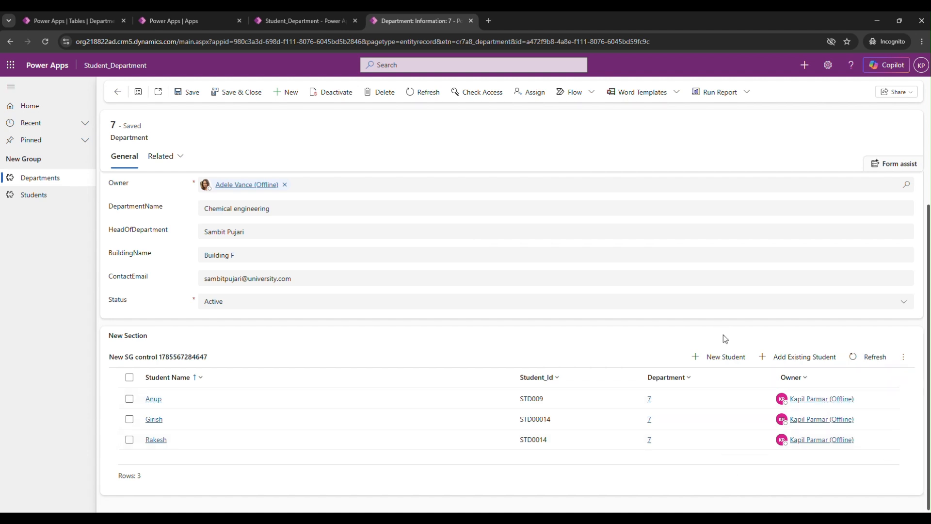
scroll(717, 376, "up", 1)
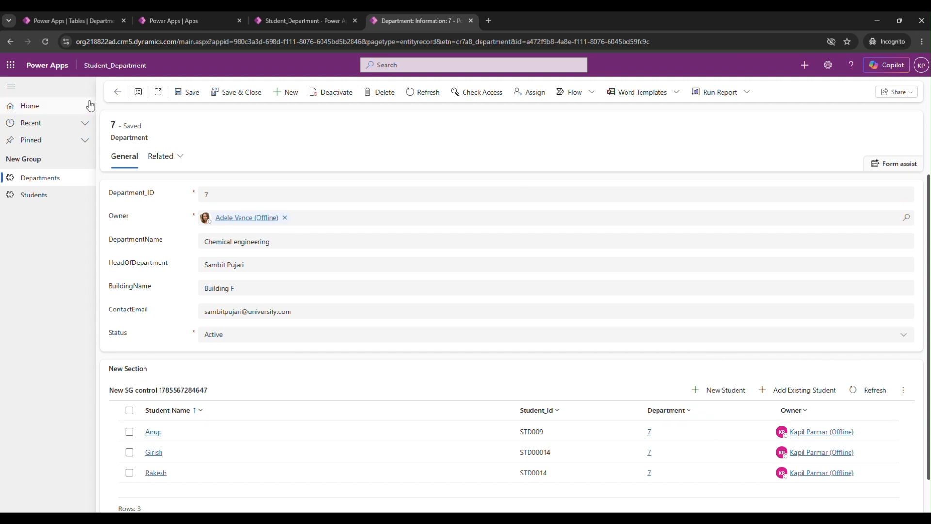
left_click(118, 92)
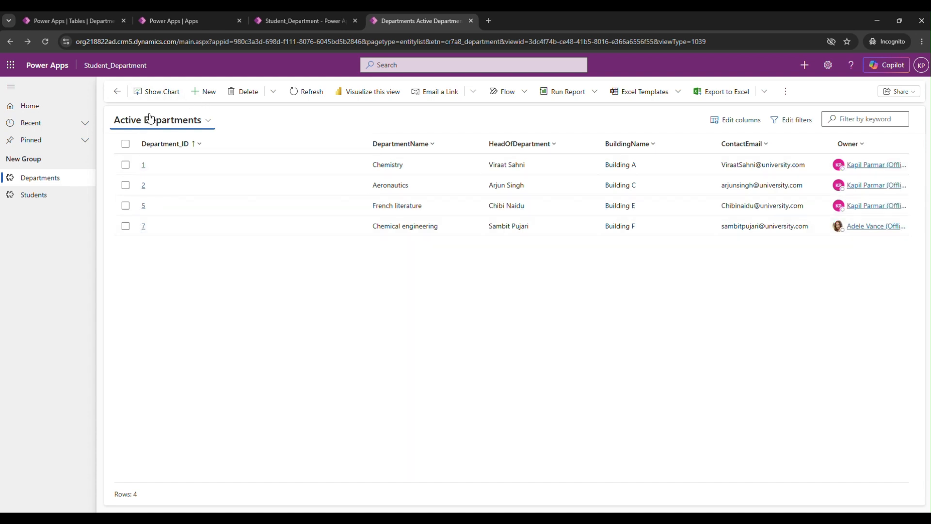
Step: Delete the Chemistry department record with Department_ID 1 and open the list of students
left_click(144, 166)
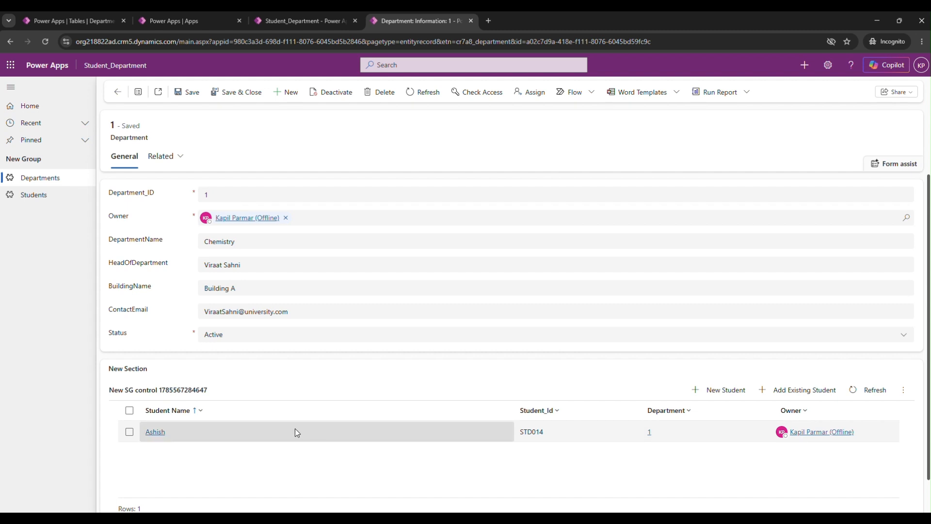
left_click(165, 414)
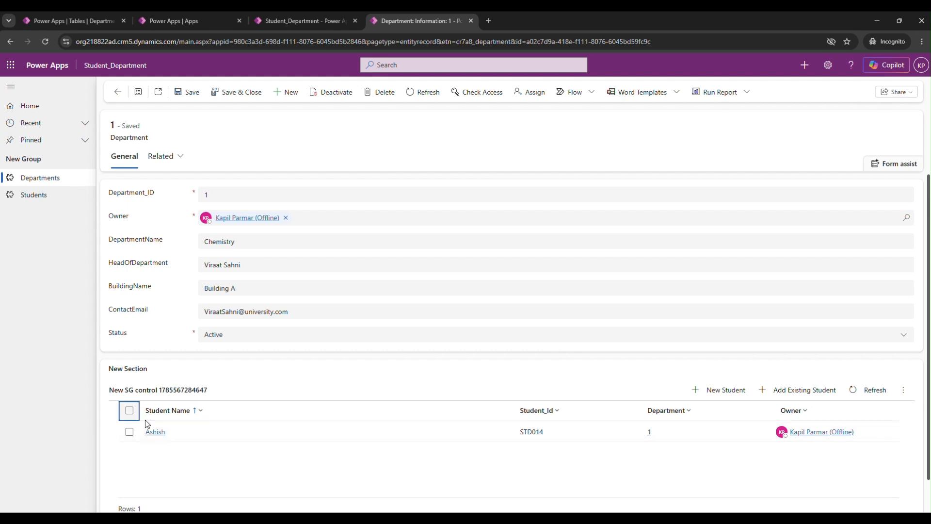
left_click(385, 93)
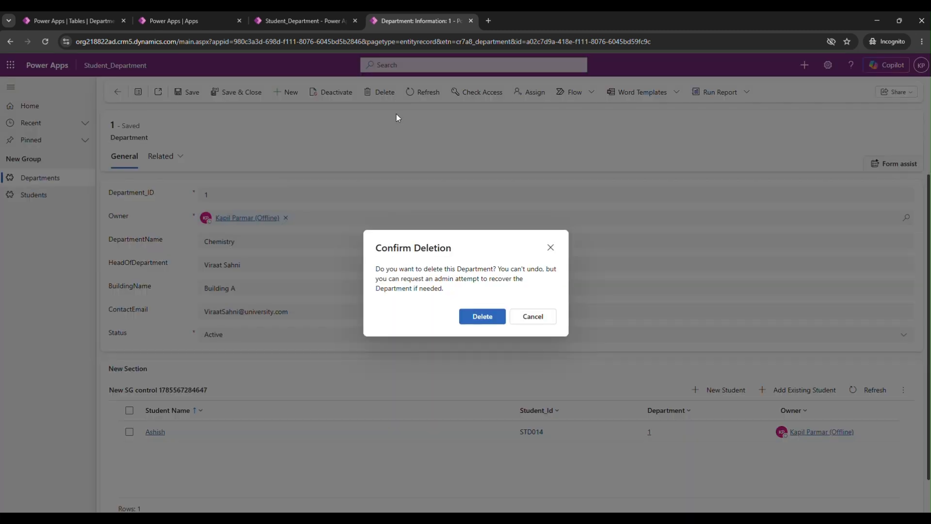
left_click(474, 316)
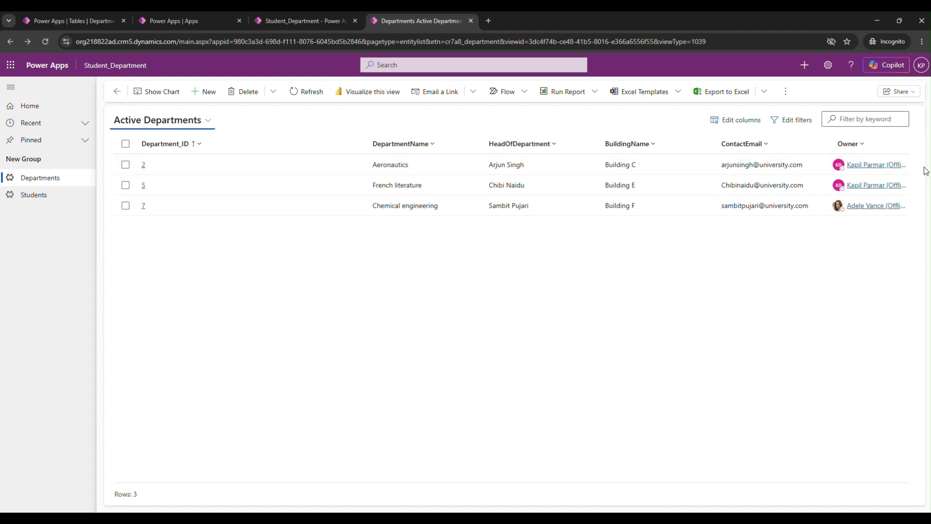
left_click(35, 196)
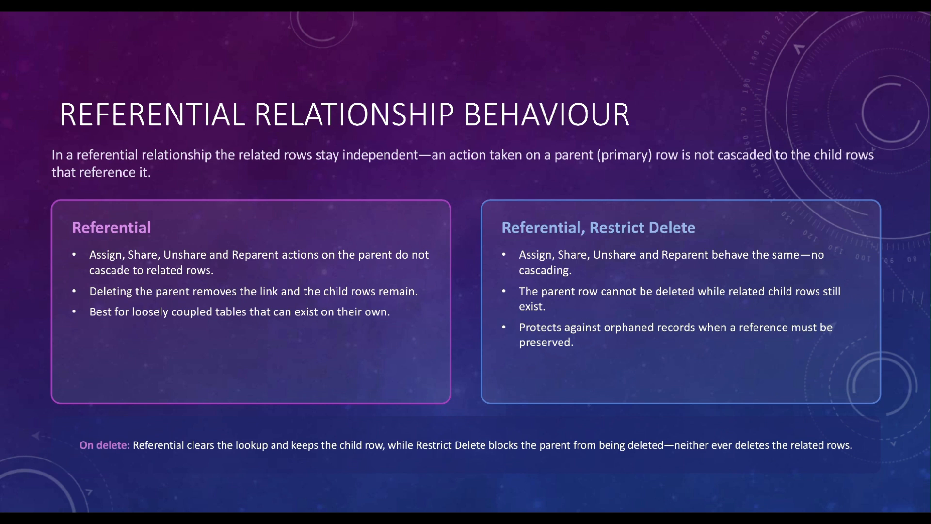
Step: End the slide show about referential relationship behaviour and switch back to the Student_Department app
key("Escape")
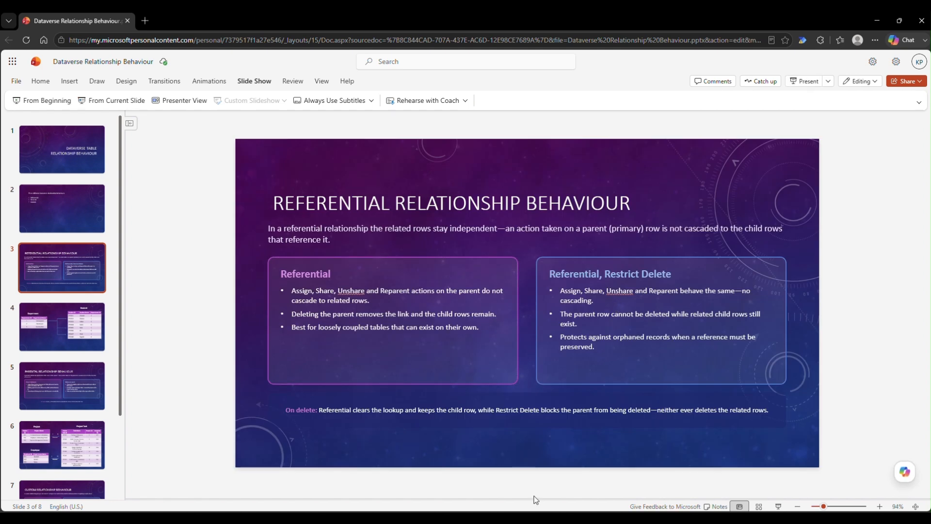
left_click(543, 518)
left_click(554, 478)
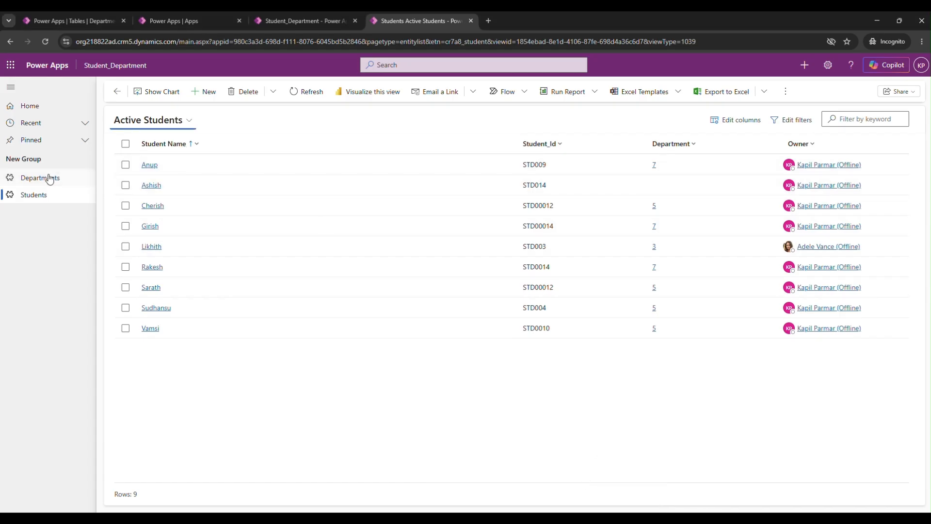
Step: Switch to the Department table's relationships and set the Delete behavior of the Department–Student relationship to Restrict, saving the change
left_click(71, 20)
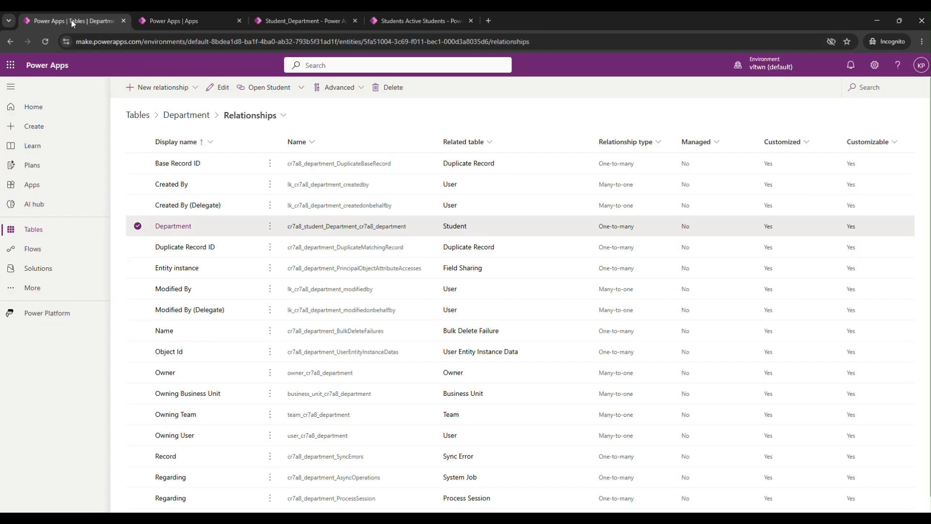
left_click(175, 227)
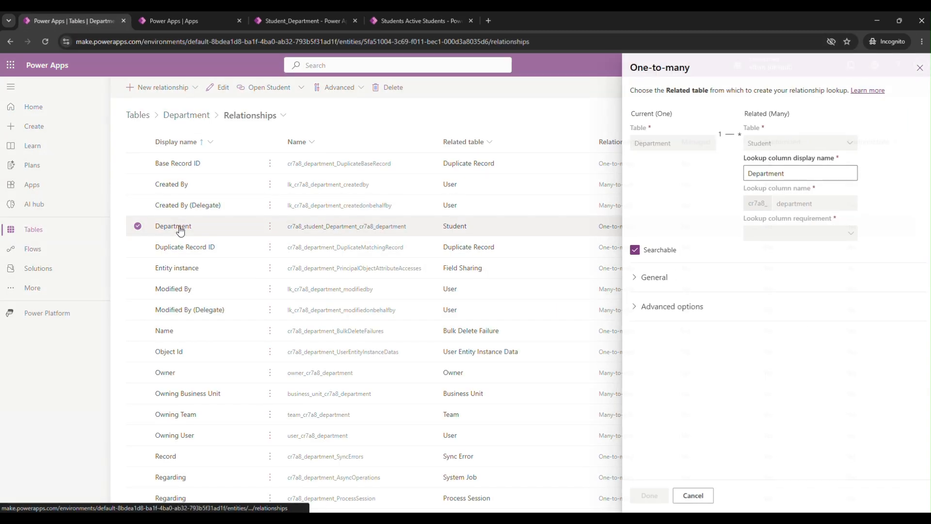
left_click(646, 311)
scroll(821, 432, "down", 1)
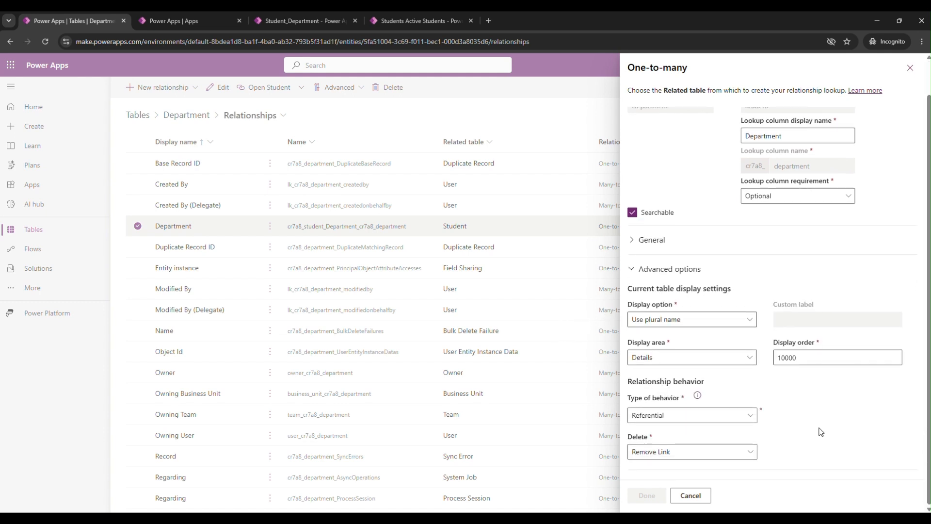
left_click(713, 456)
left_click(663, 485)
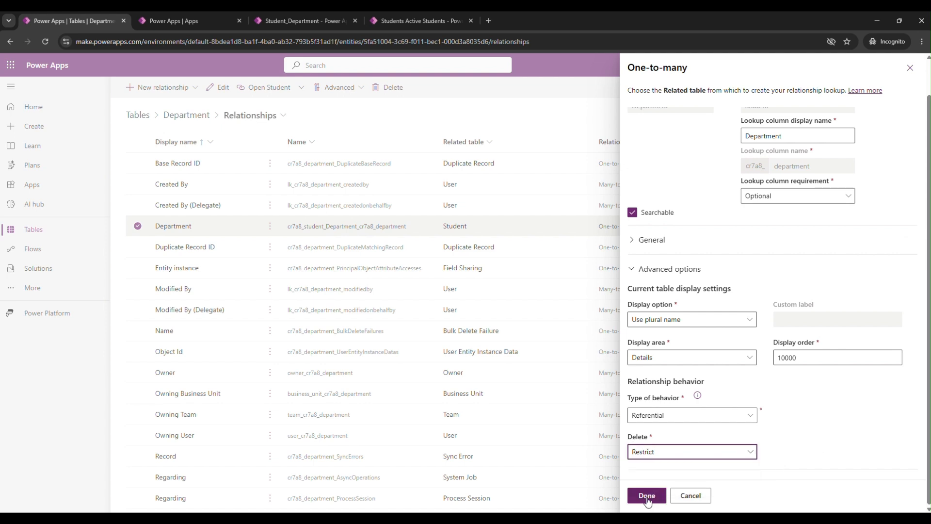
left_click(647, 497)
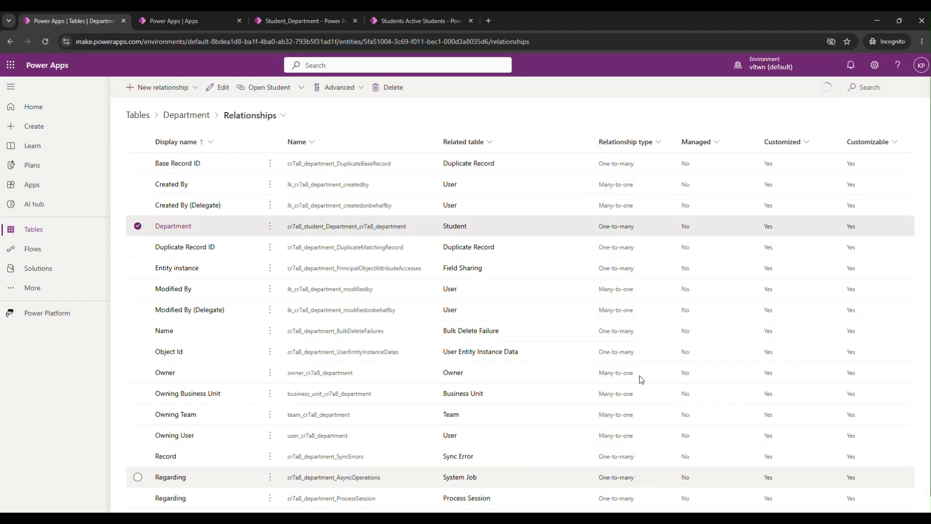
Step: Switch to the Student_Department app, open the French literature department, signing in to continue, and review its related students
left_click(389, 16)
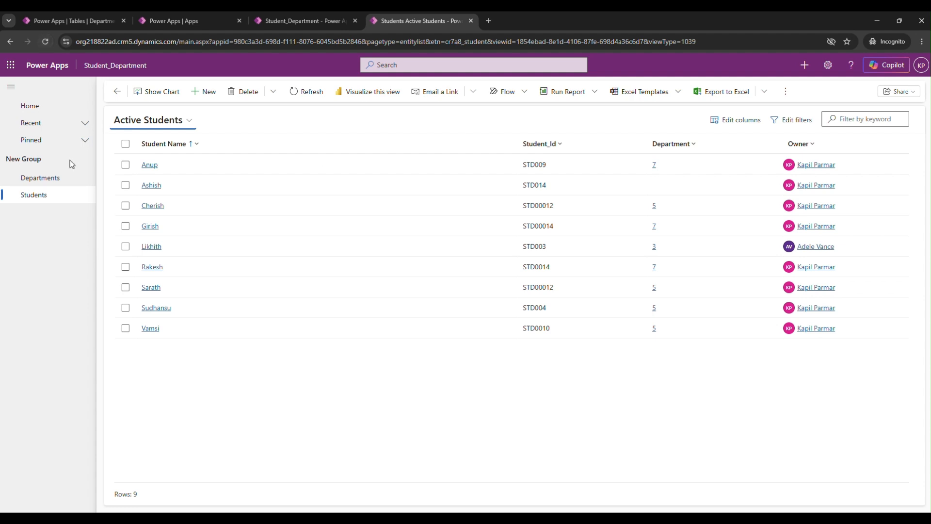
left_click(46, 180)
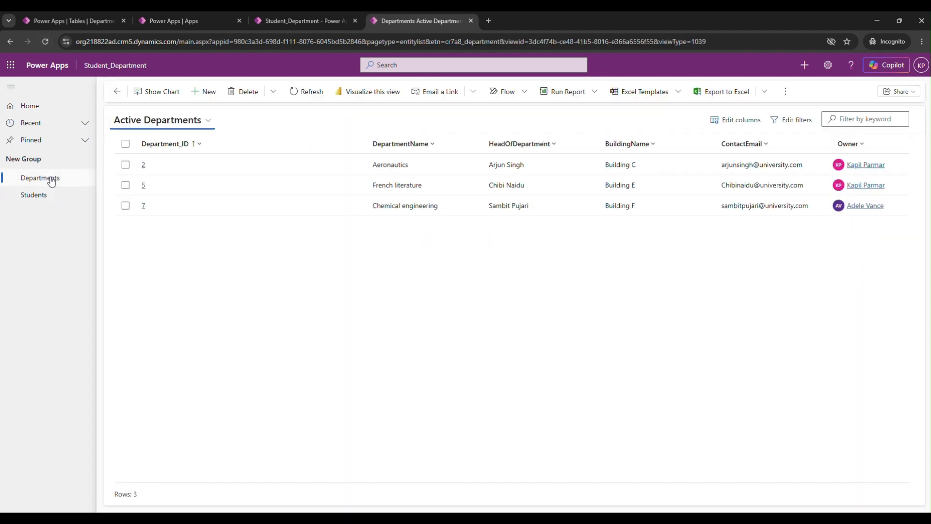
left_click(144, 187)
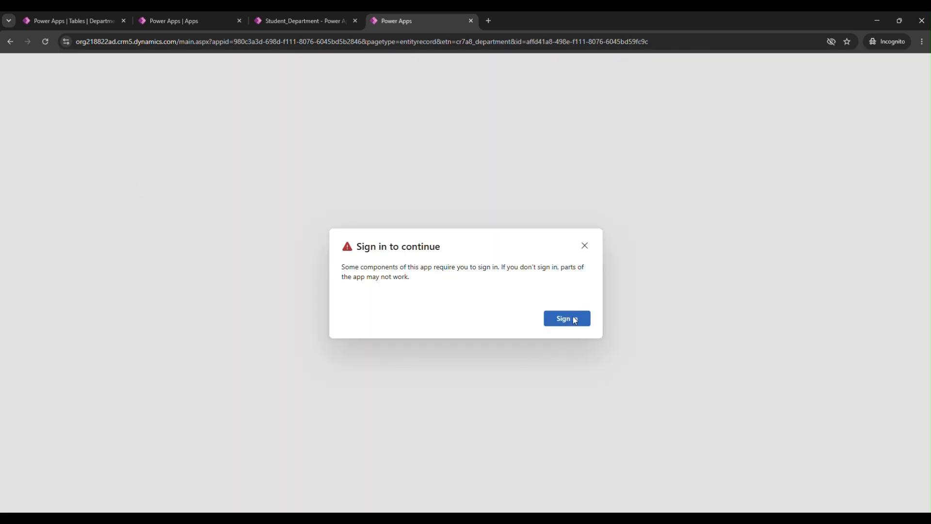
left_click(567, 319)
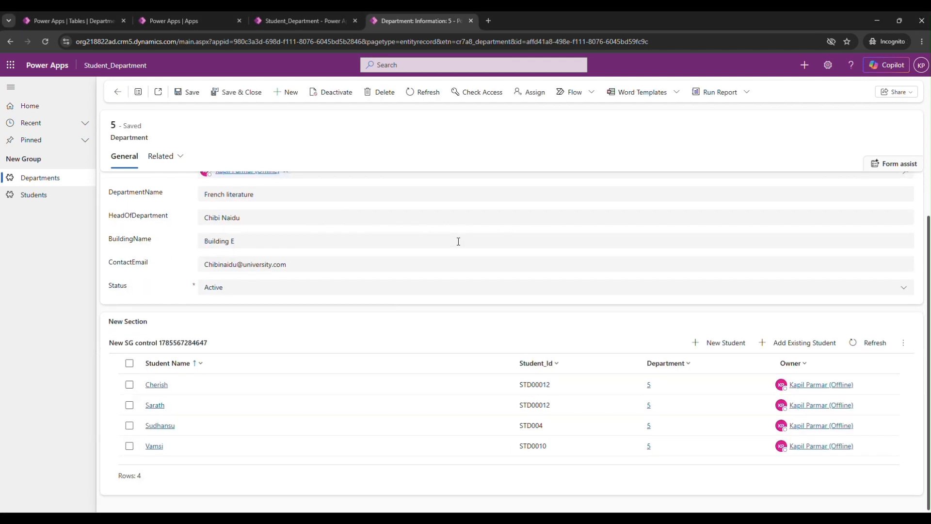
scroll(458, 241, "down", 1)
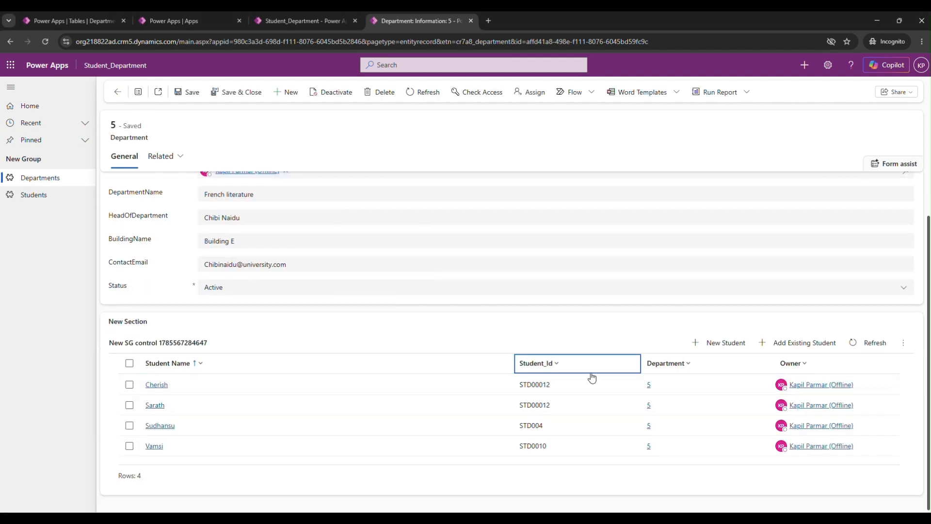
scroll(432, 280, "up", 1)
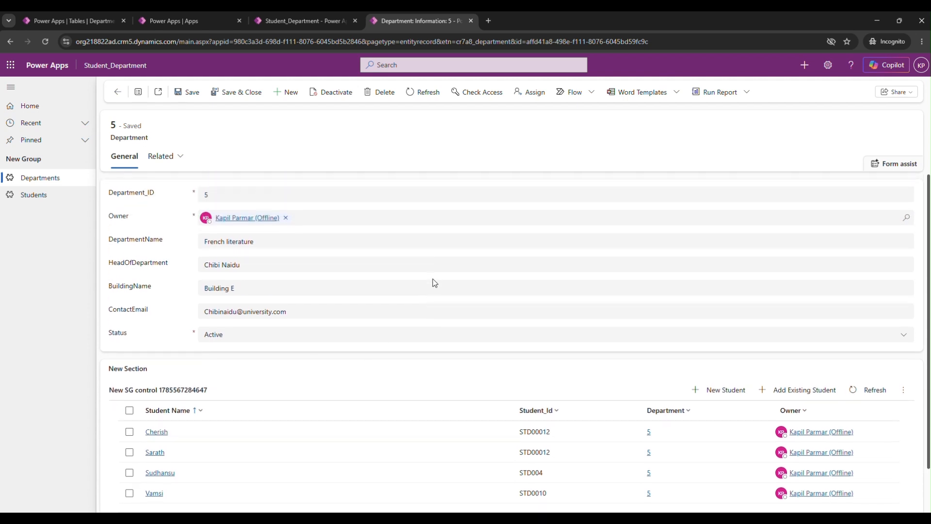
Step: Try to delete the French literature department record while it has related students
left_click(384, 93)
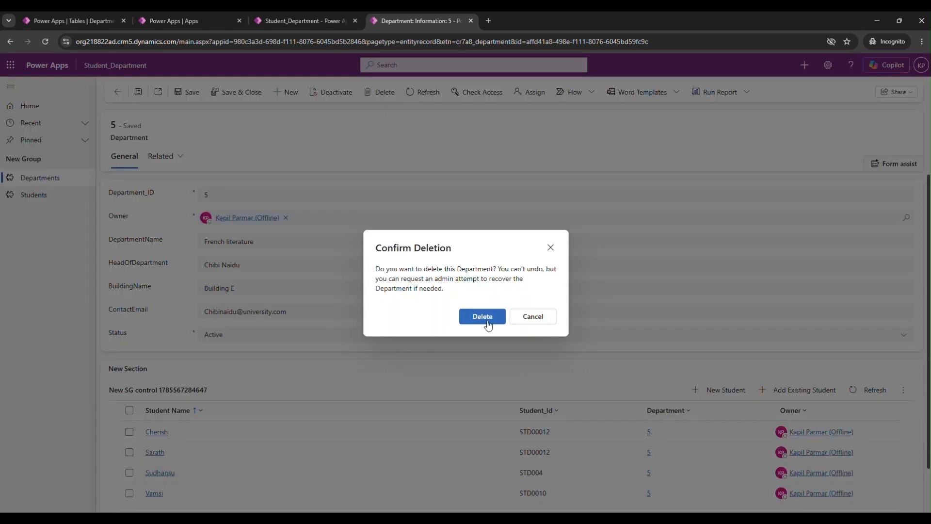
left_click(487, 321)
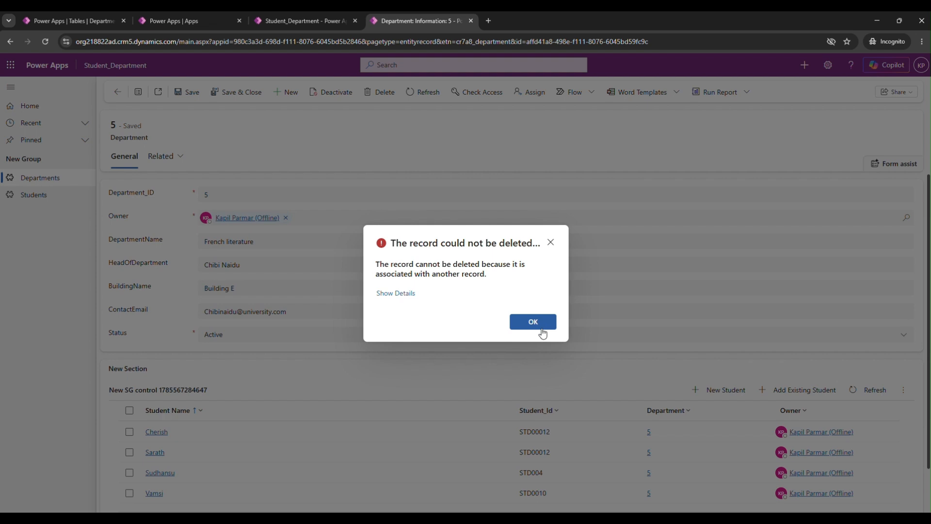
left_click(555, 320)
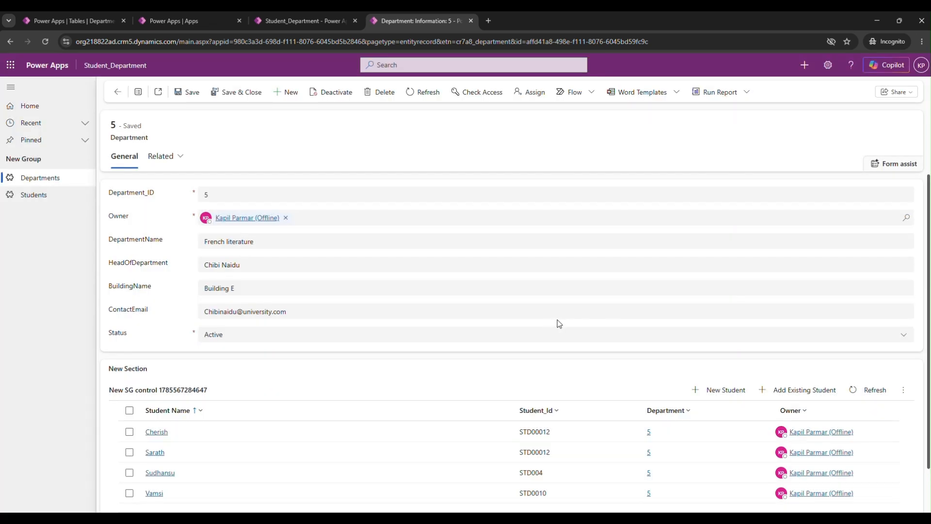
scroll(557, 321, "down", 1)
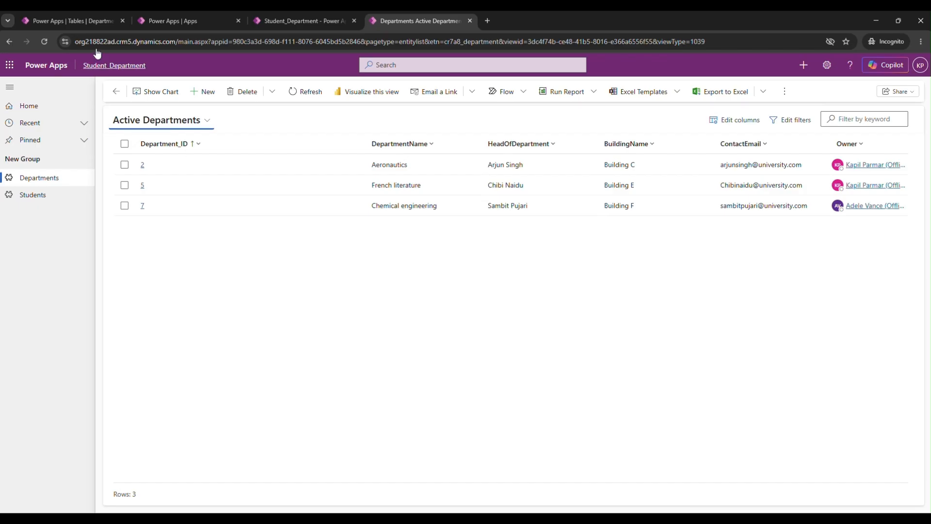
Step: Switch to the Department table's relationships and set the Department–Student relationship's type of behavior to Parental, saving the change
left_click(76, 19)
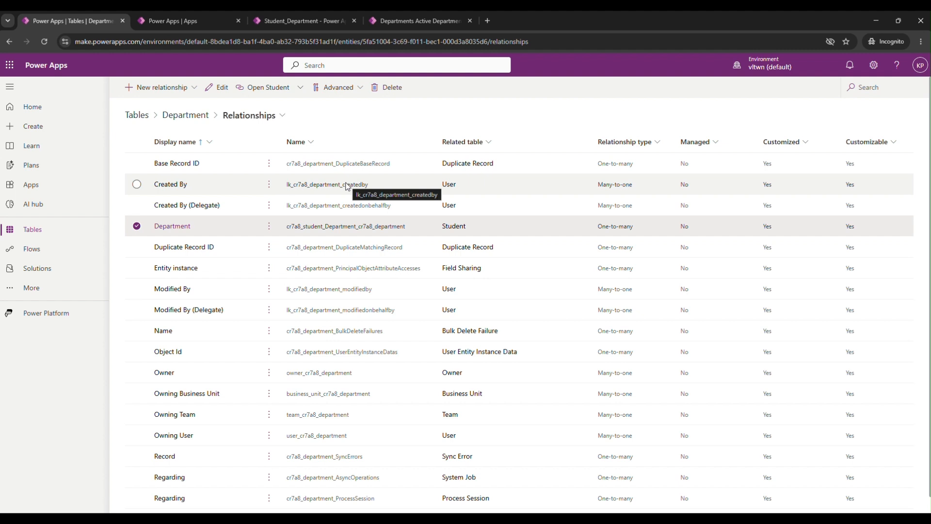
left_click(173, 228)
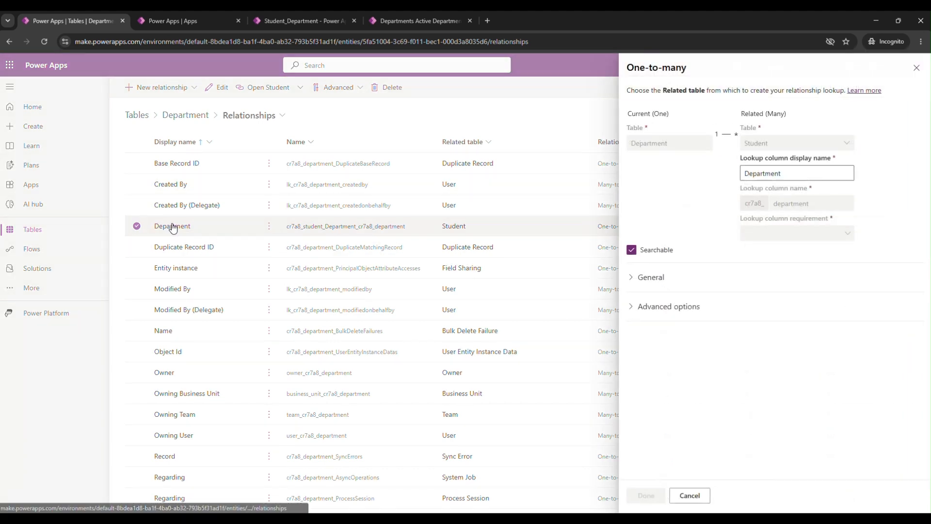
left_click(666, 307)
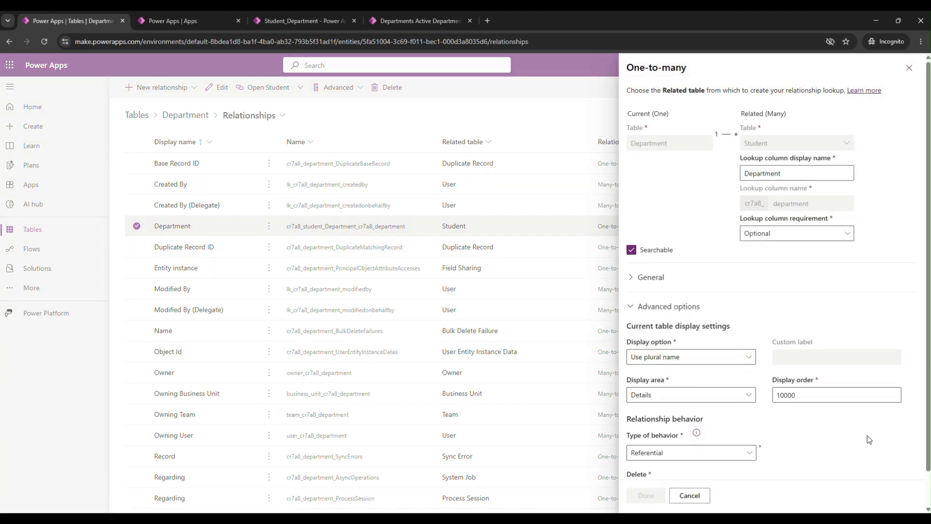
scroll(869, 439, "down", 1)
left_click(723, 416)
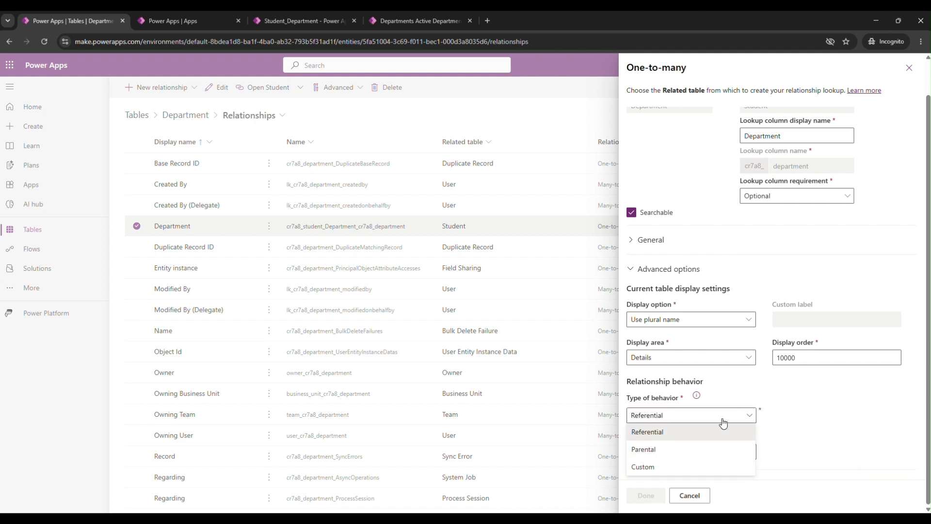
left_click(658, 450)
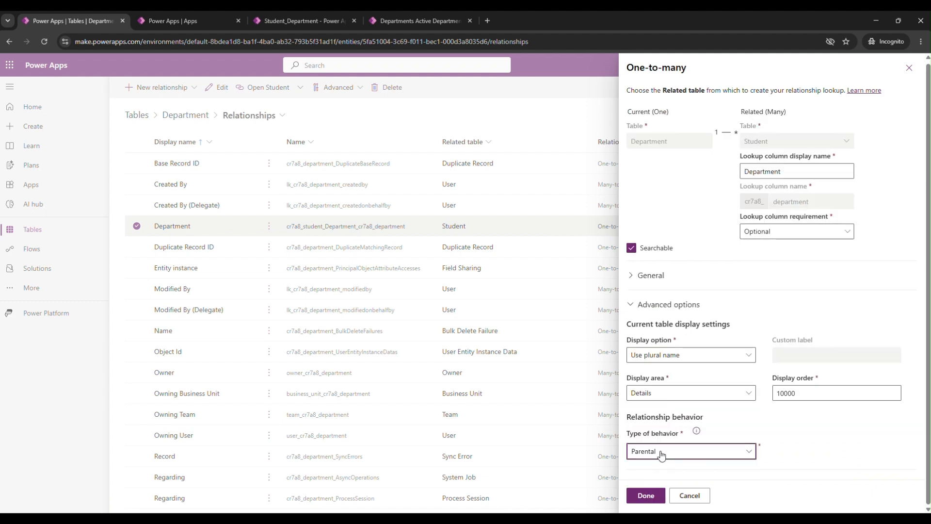
left_click(646, 498)
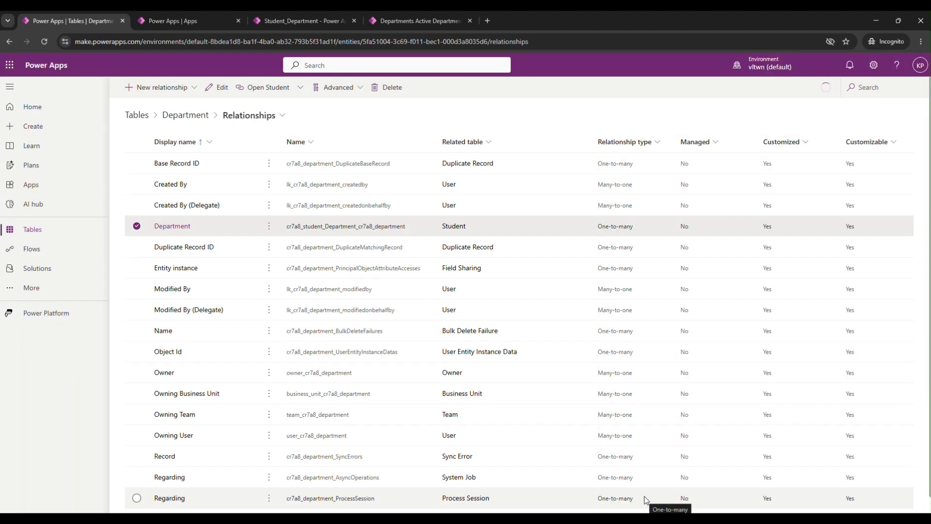
Step: Reload the department list in the Student_Department app, open the French literature department, and check the owners of the record and its students
left_click(382, 17)
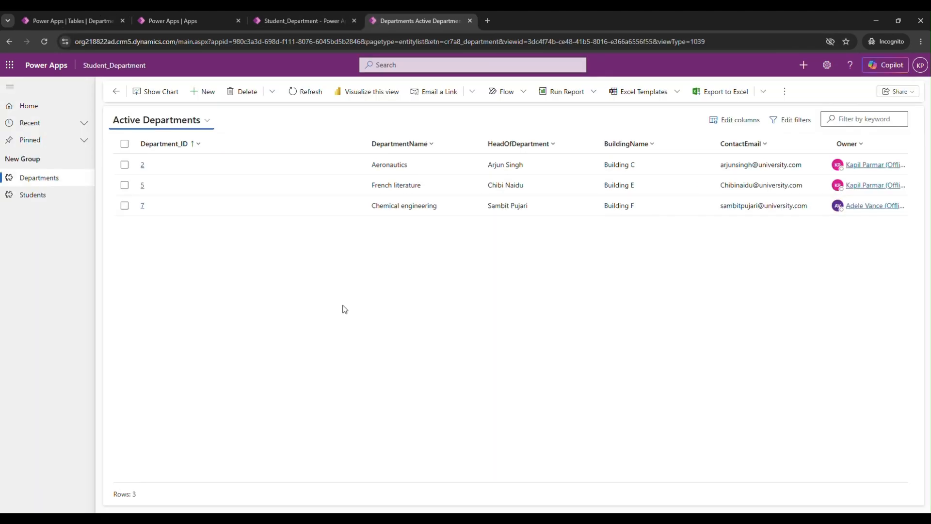
left_click(45, 41)
left_click(142, 185)
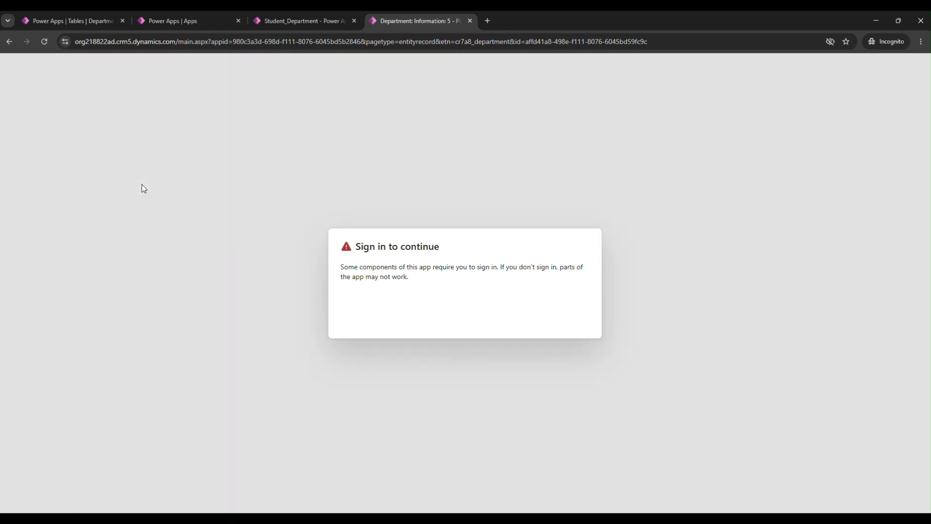
left_click(582, 320)
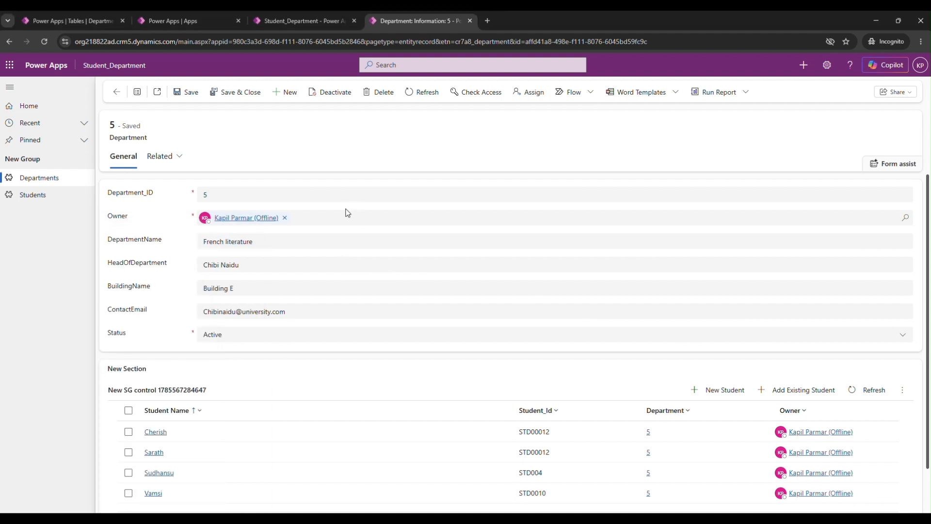
scroll(481, 290, "down", 1)
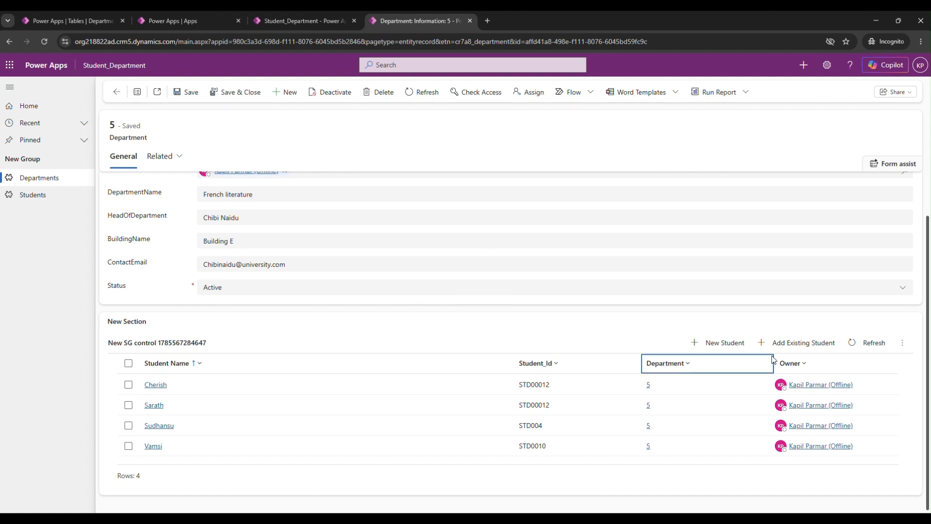
scroll(848, 416, "up", 1)
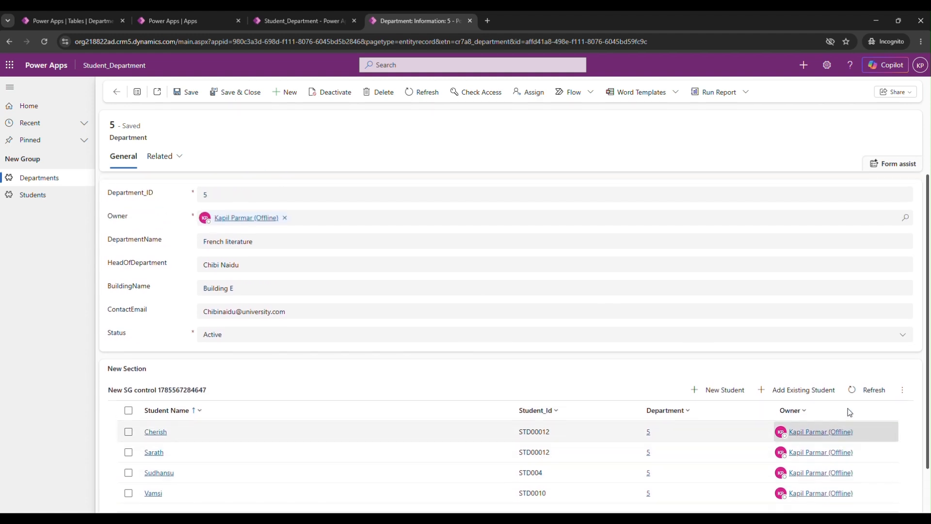
Step: Replace the owner of the French literature department with another user, and save and close the record
left_click(285, 217)
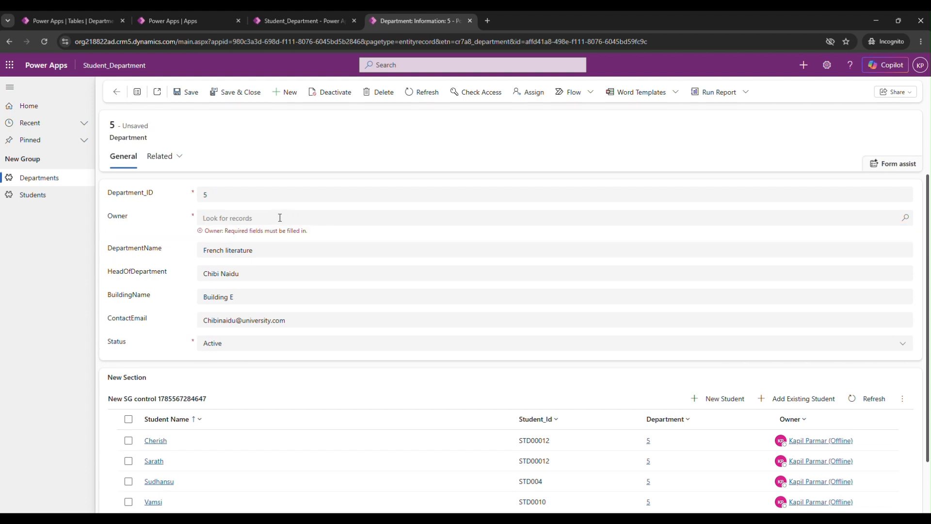
type("adele")
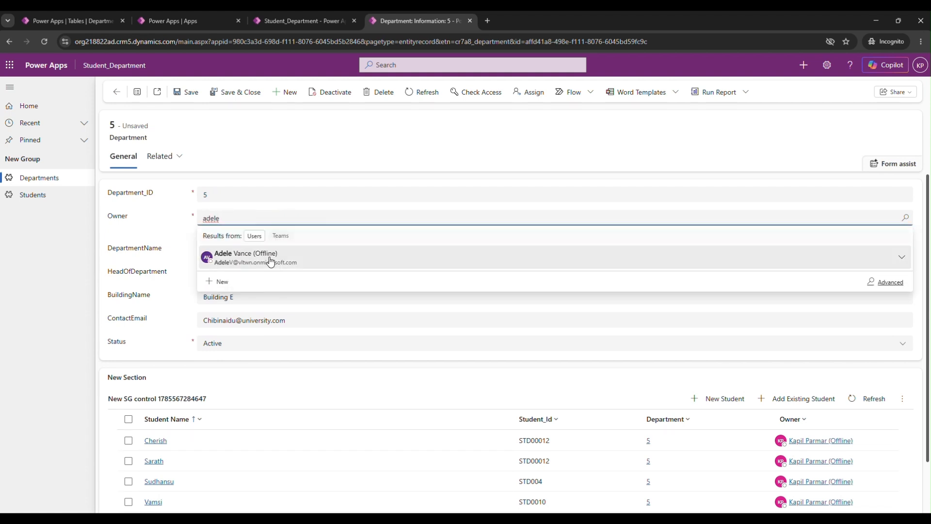
left_click(271, 259)
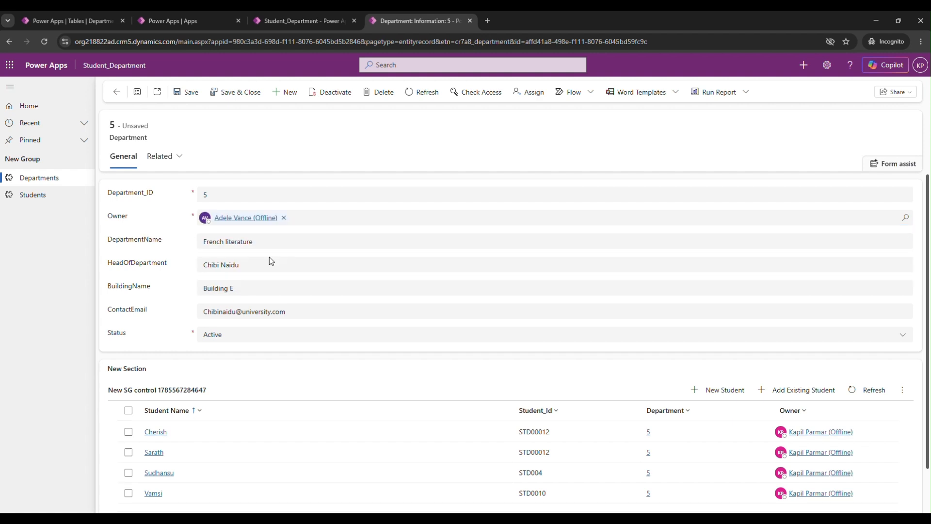
left_click(236, 95)
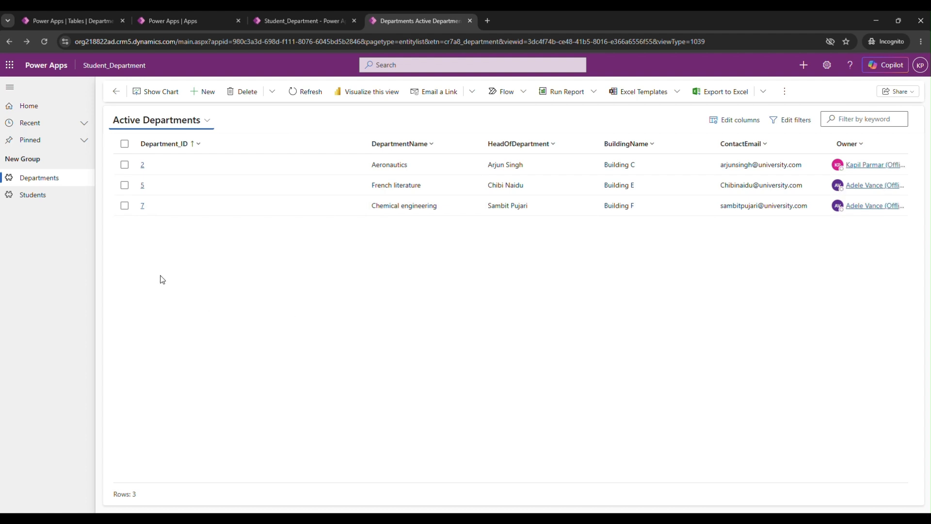
Step: Reopen the French literature department, check the owners of the department and its related students, and return to the department list
left_click(145, 189)
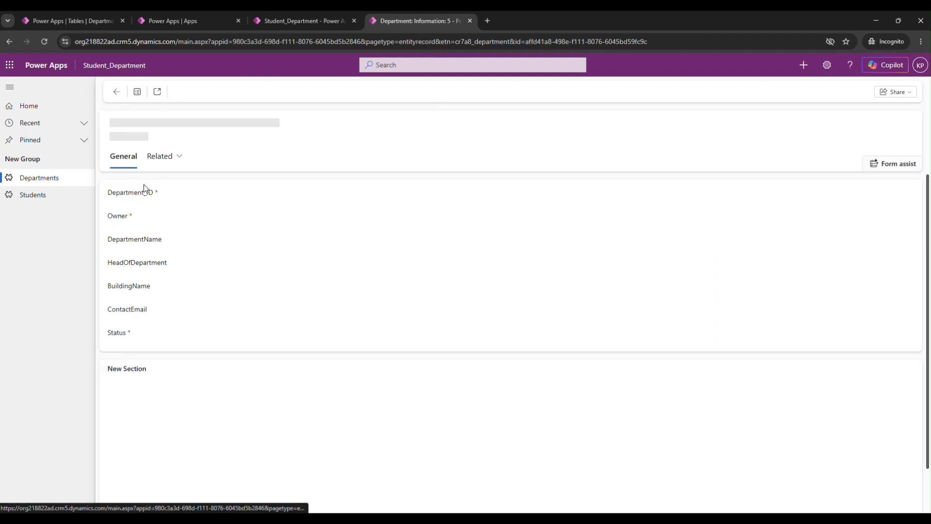
scroll(534, 343, "down", 1)
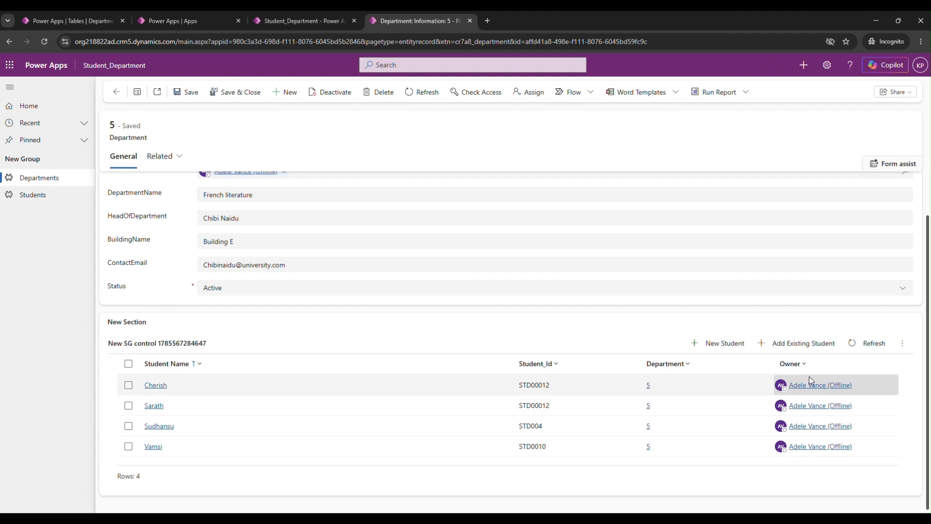
scroll(809, 378, "up", 1)
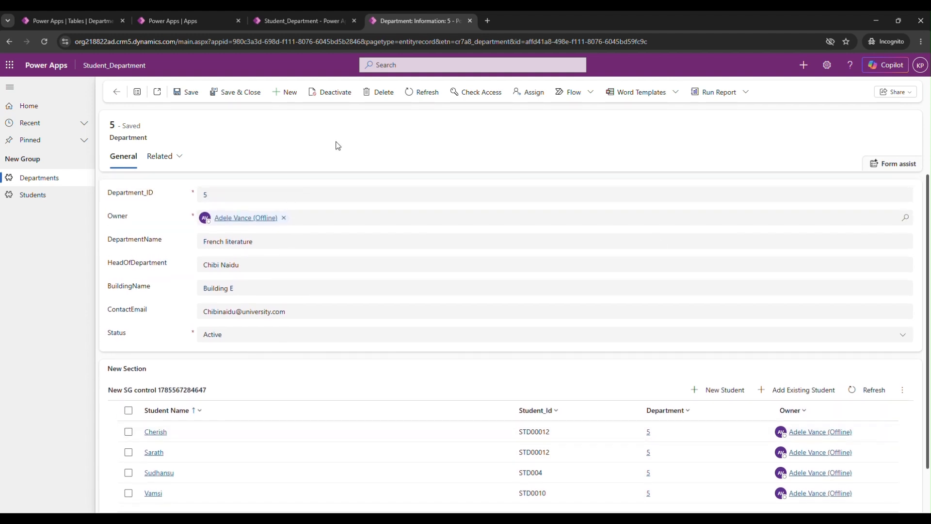
left_click(117, 92)
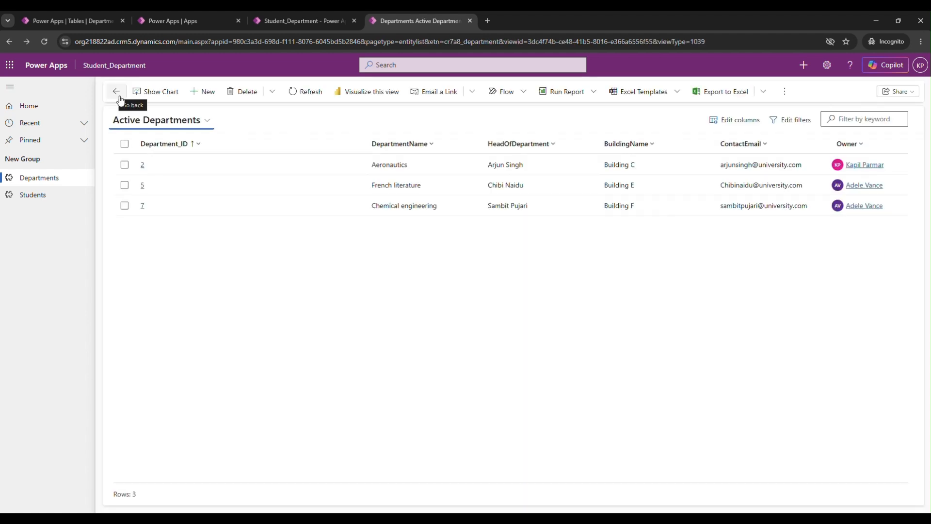
Step: Open the French literature department, examine its related students, and check those students in the full student list
left_click(143, 187)
scroll(335, 300, "down", 1)
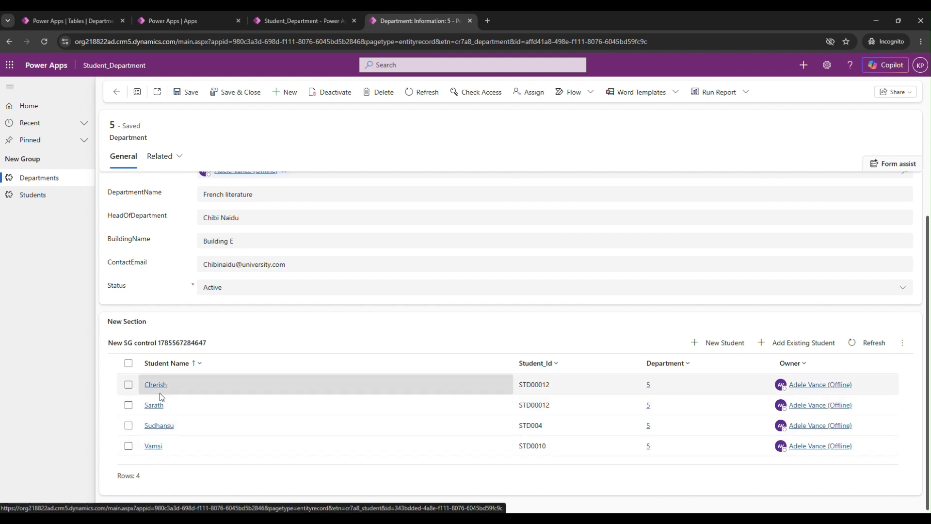
left_click(30, 195)
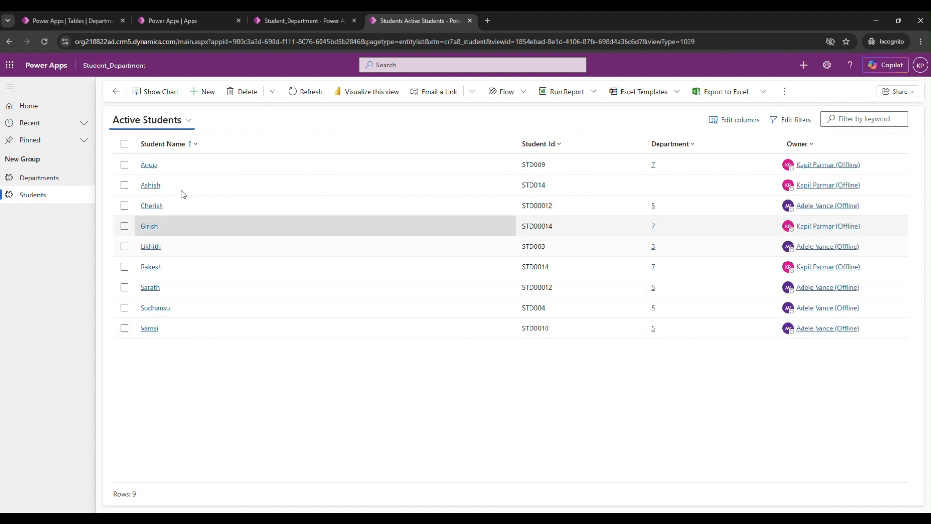
Step: Delete the French literature department from the list of active departments and confirm the deletion
left_click(48, 180)
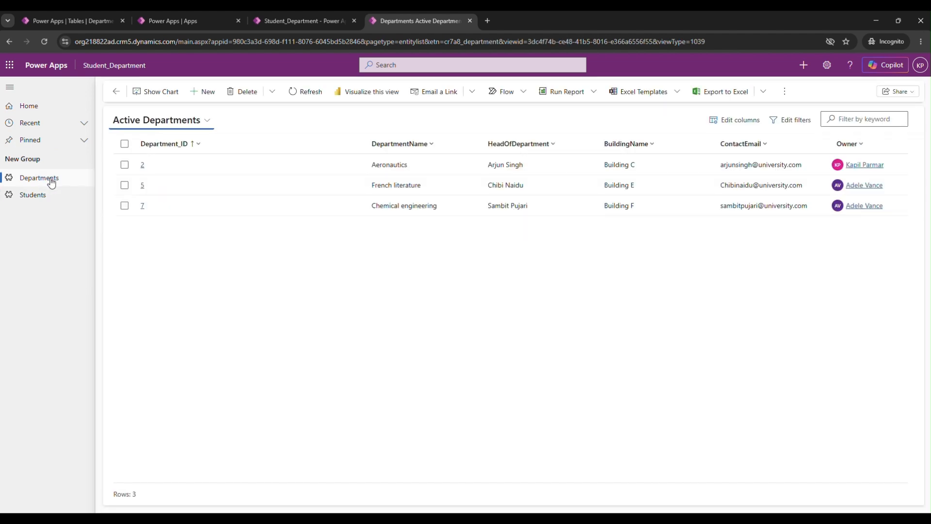
left_click(124, 185)
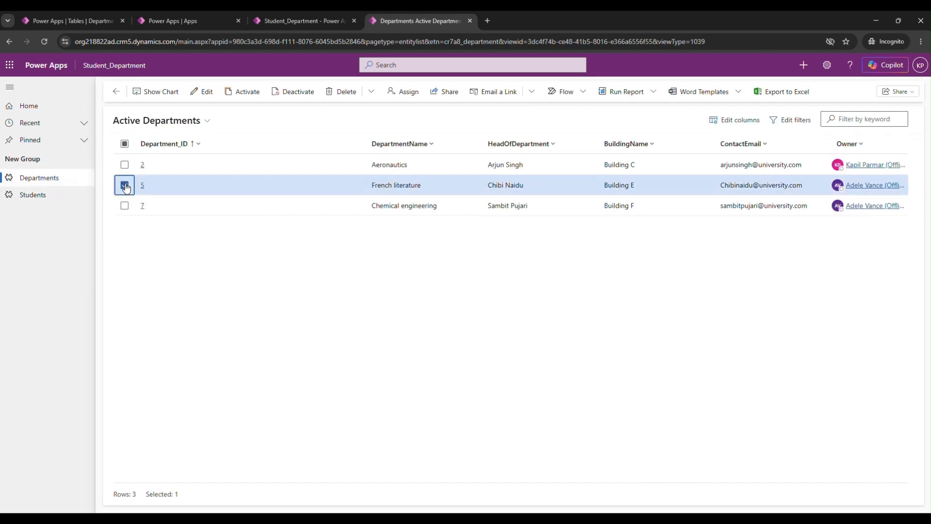
left_click(346, 92)
left_click(485, 316)
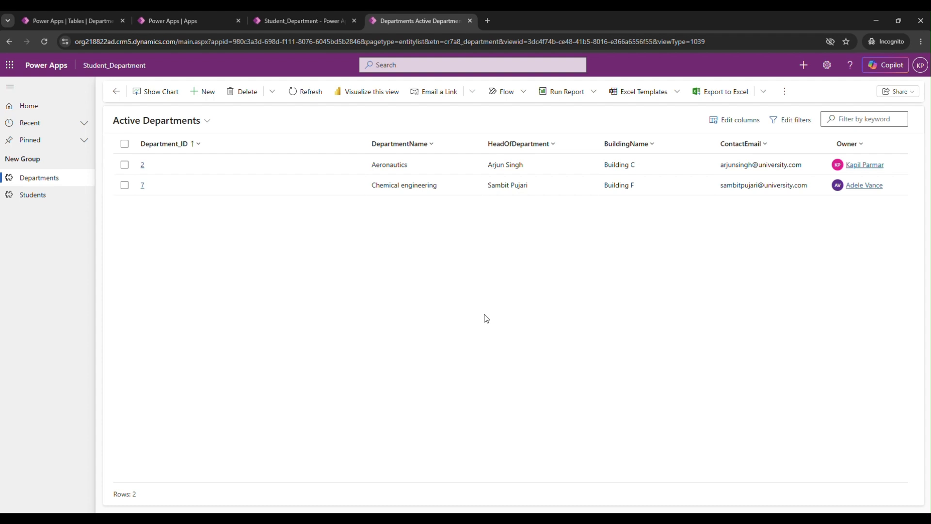
Step: Check the active students list for the deleted department's students, and switch to the slide on parental relationship behaviour
left_click(40, 195)
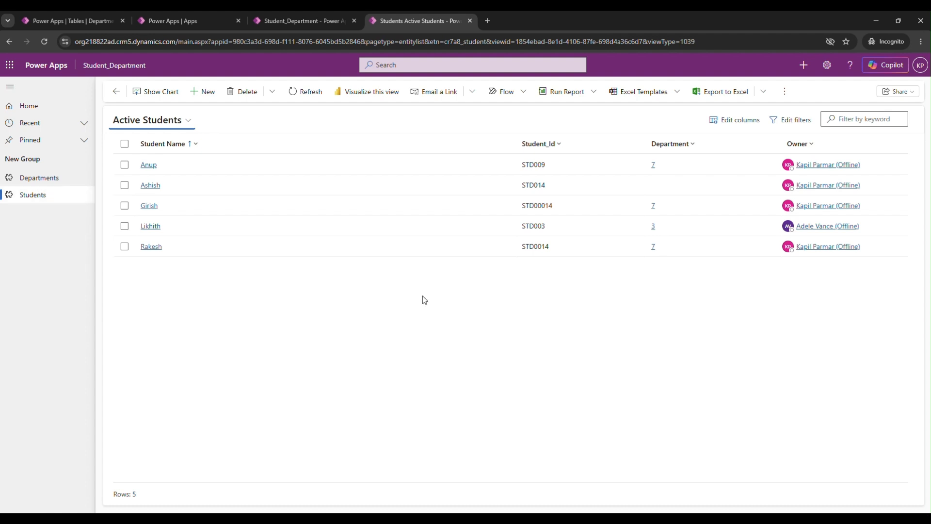
key("alt+Tab")
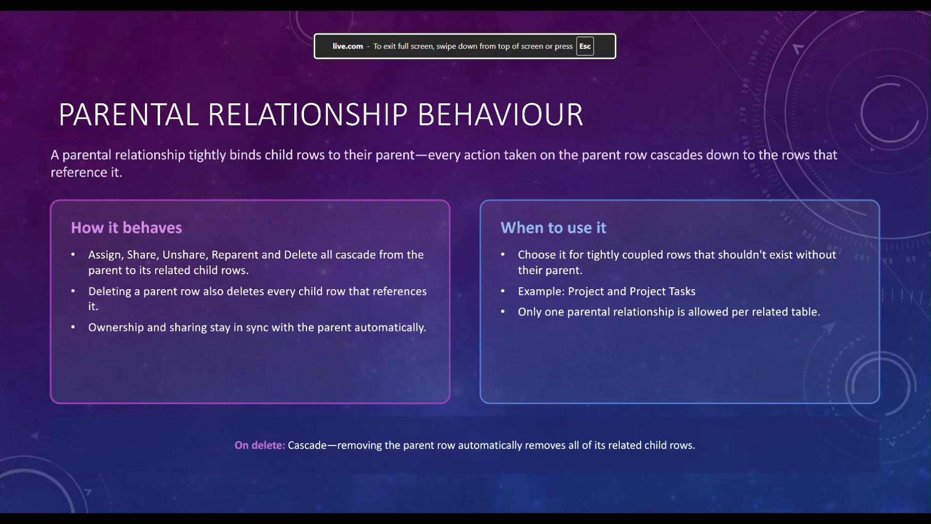